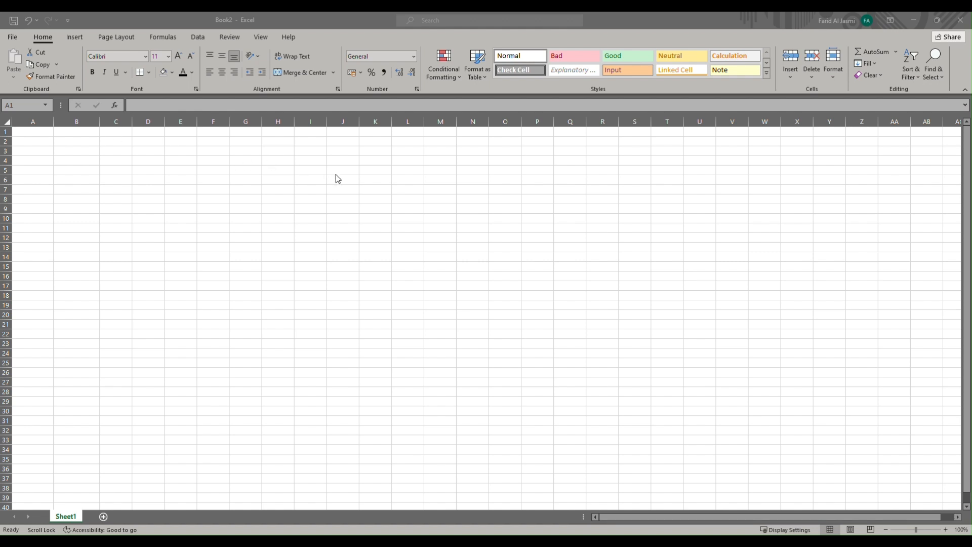
pyautogui.moveTo(76, 199); pyautogui.dragTo(792, 403)
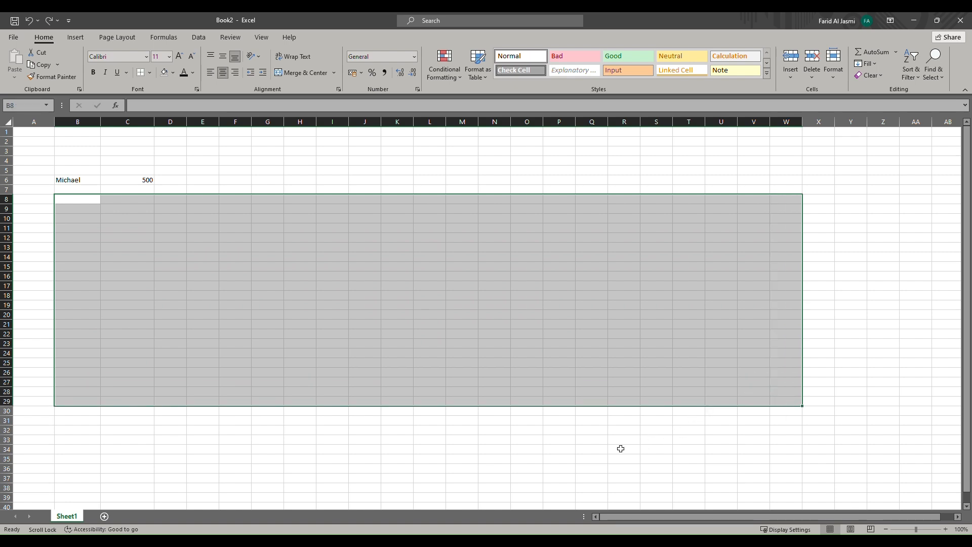
pyautogui.click(332, 161)
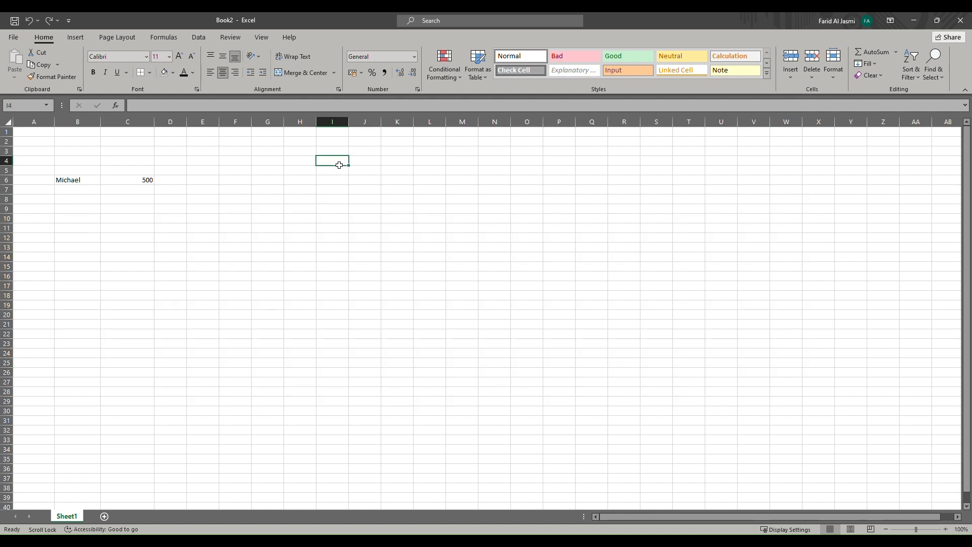
pyautogui.click(92, 181)
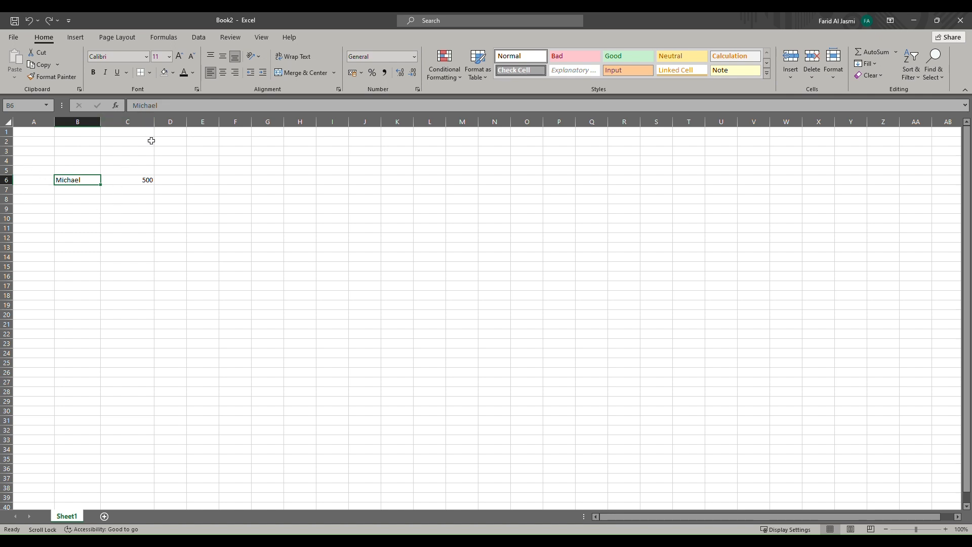
pyautogui.click(137, 181)
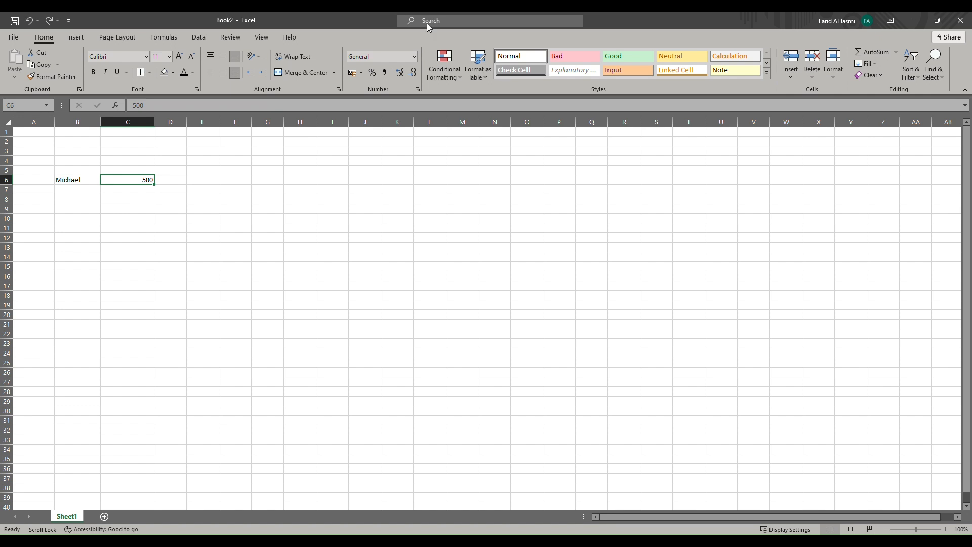
# - Add four more first names in B7:B10 with the amounts 480, 2000, 600 and 600 beside them in C7:C10
pyautogui.hotkey('ctrl', 'n')
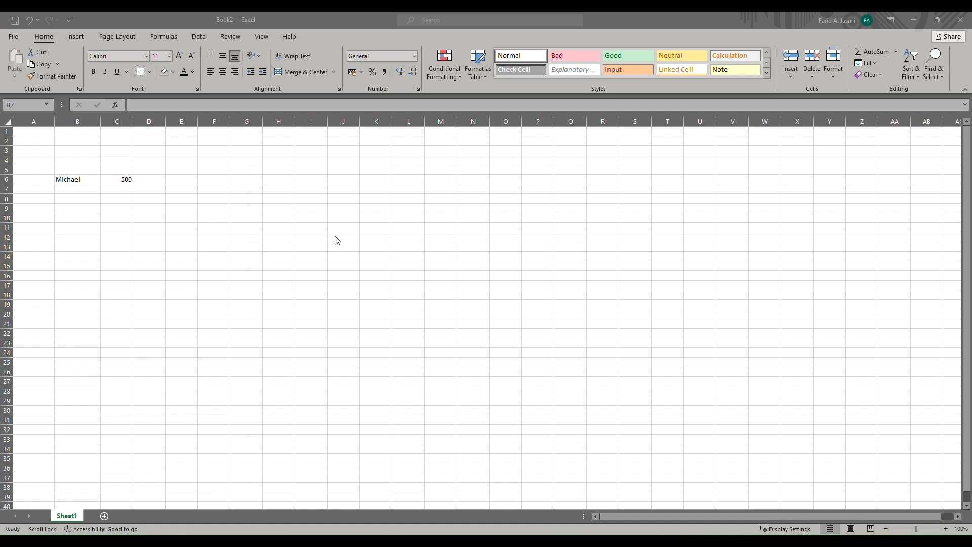
pyautogui.write('Steve\t480 Dwight\t2000 Jim\t600 Pam\t600')
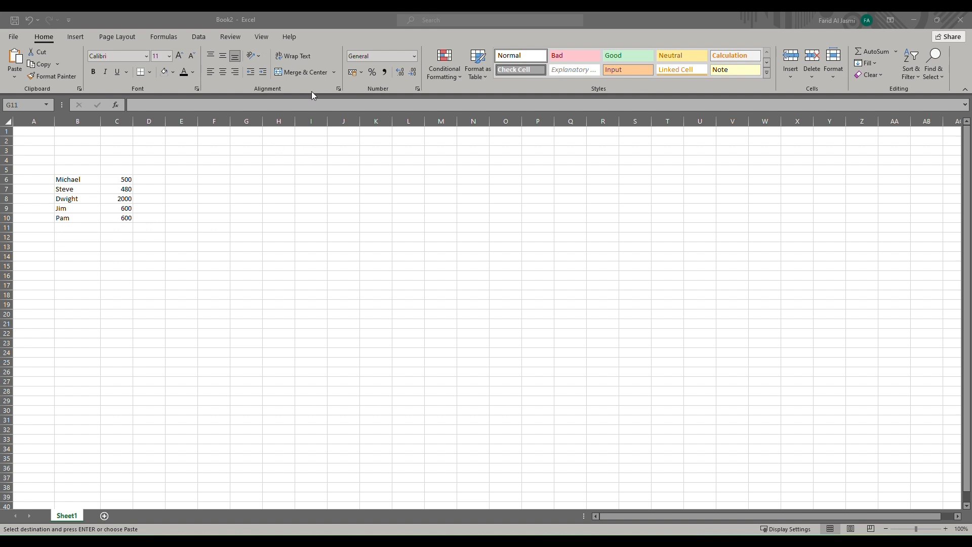
# - Highlight the amount in C8 with a yellow fill
pyautogui.click(117, 201)
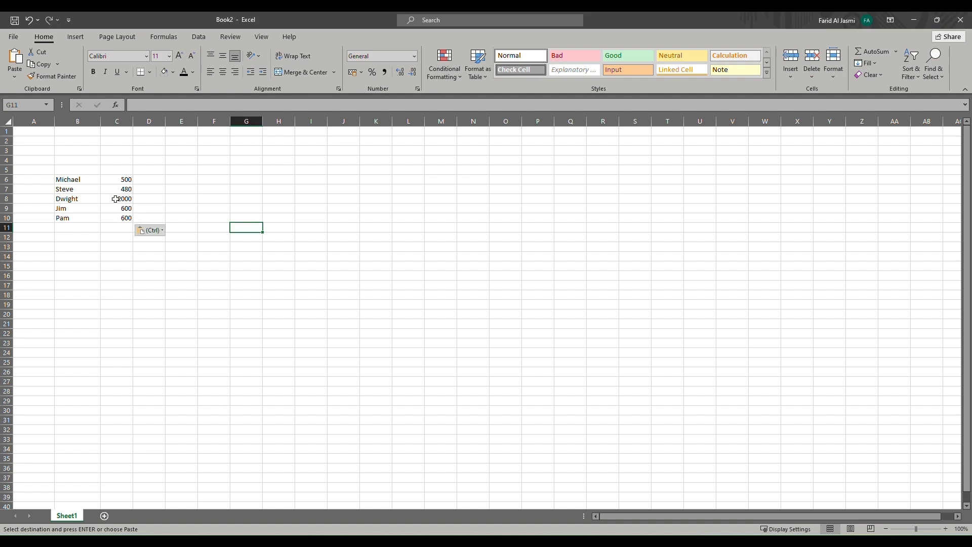
pyautogui.click(116, 198)
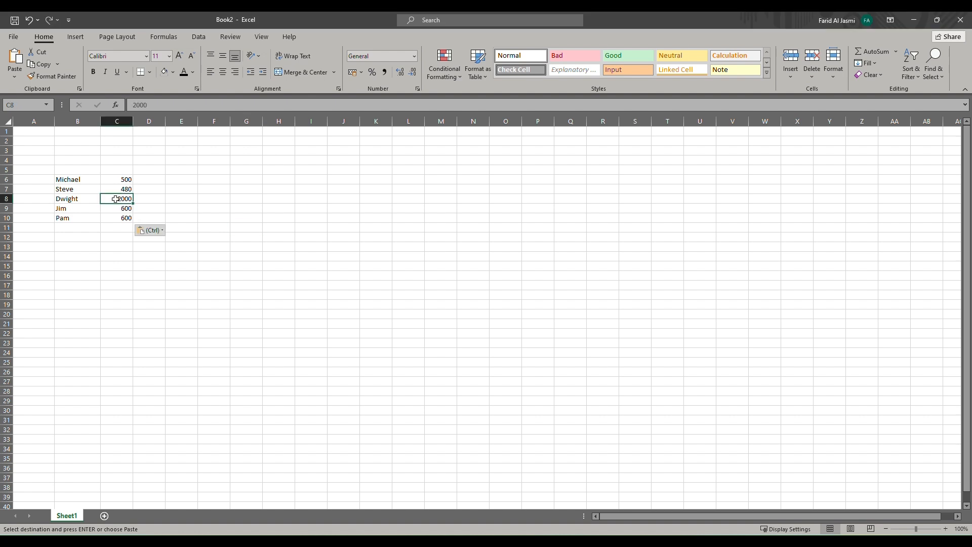
pyautogui.click(175, 72)
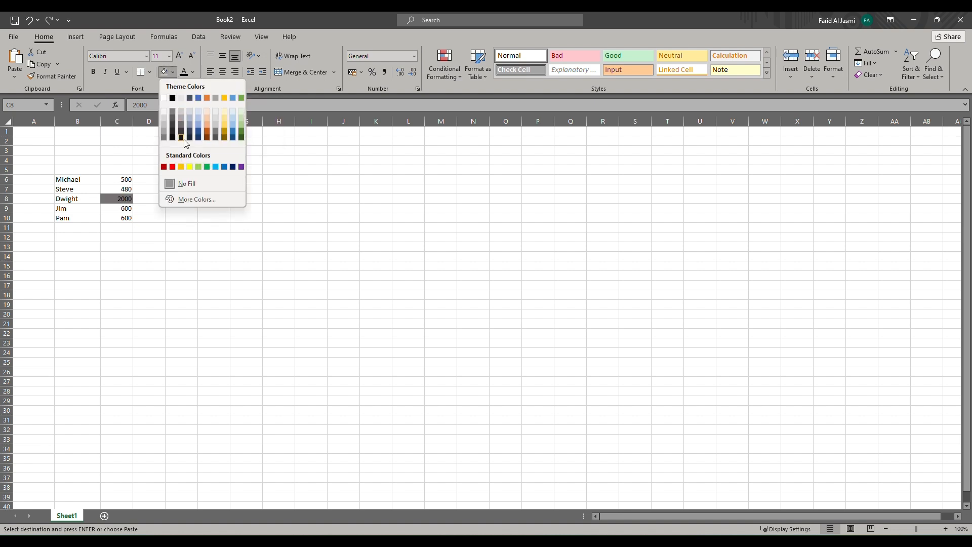
pyautogui.click(191, 167)
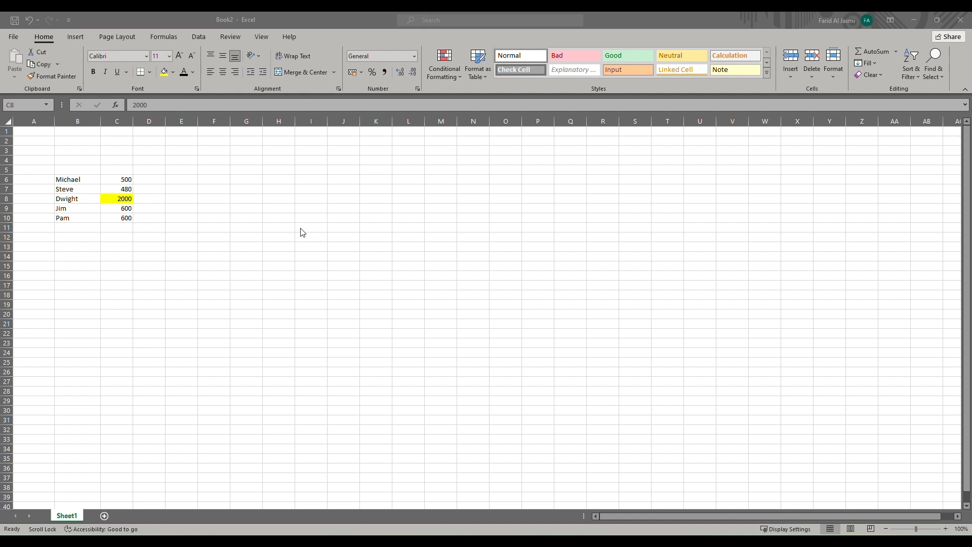
# - Set the font colour of the amount in C6 to red and make the amount in C10 bold
pyautogui.click(119, 180)
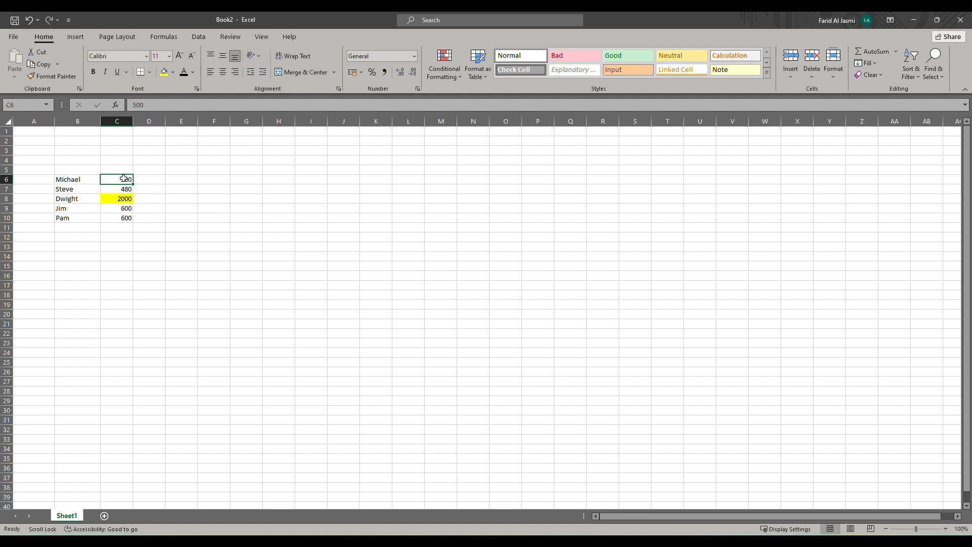
pyautogui.click(195, 74)
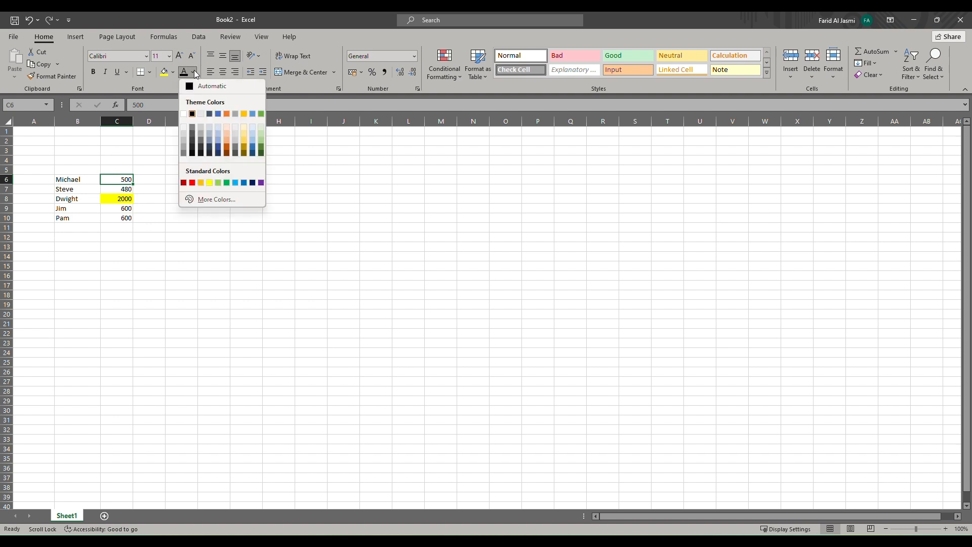
pyautogui.click(192, 182)
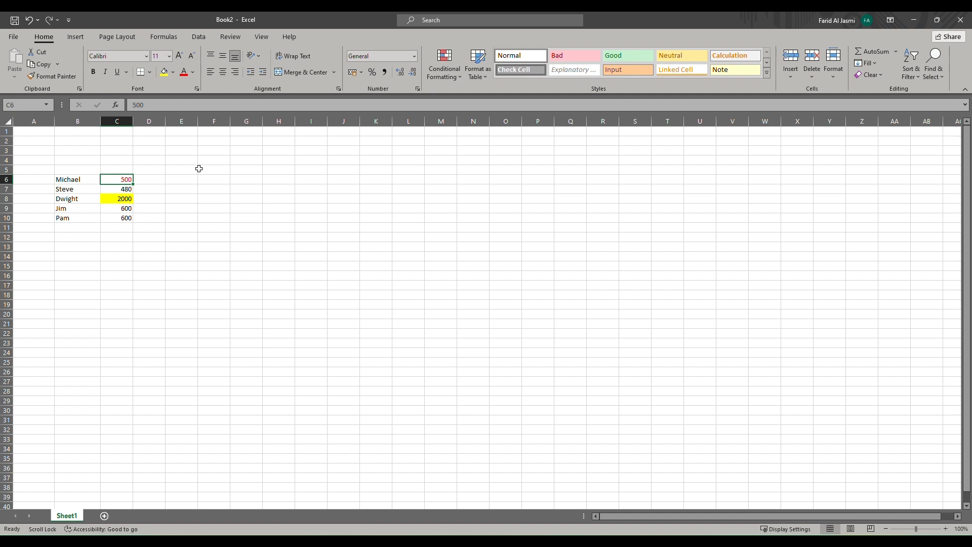
pyautogui.click(126, 217)
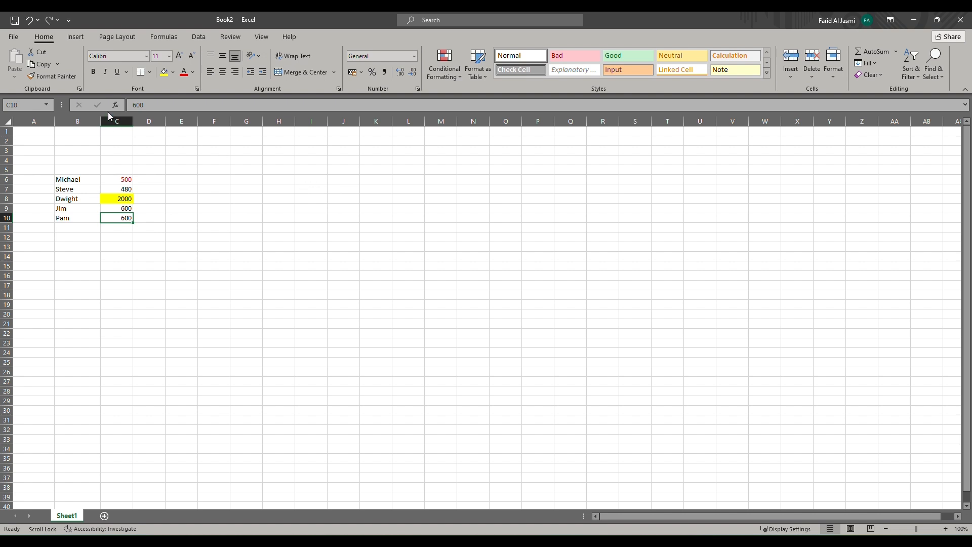
pyautogui.click(94, 73)
# - Reset the font colour of the amount in C6 to Automatic
pyautogui.click(122, 180)
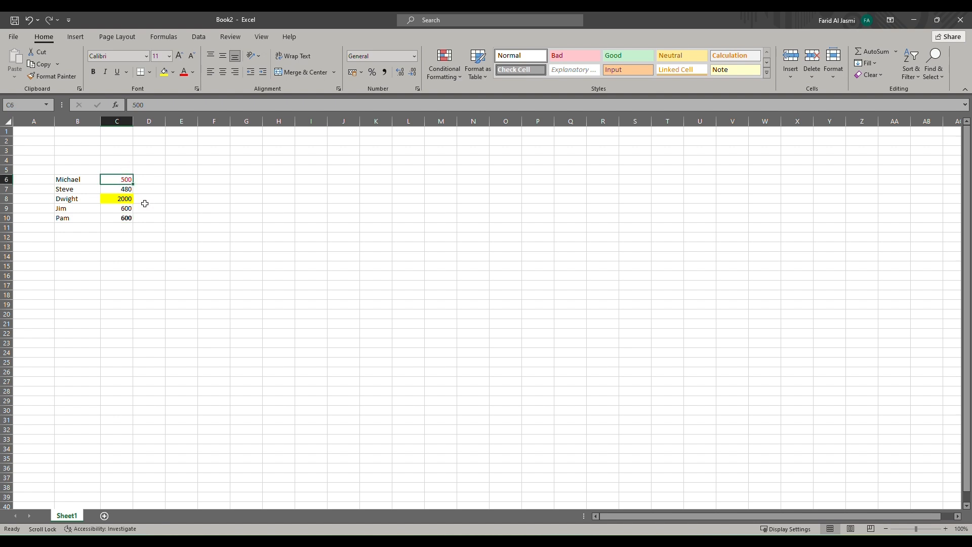
pyautogui.click(194, 76)
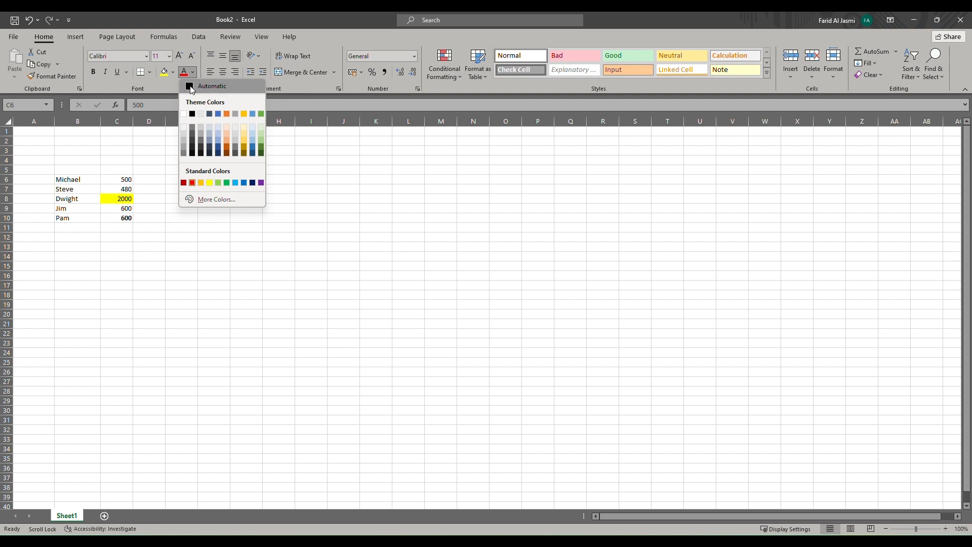
pyautogui.click(192, 87)
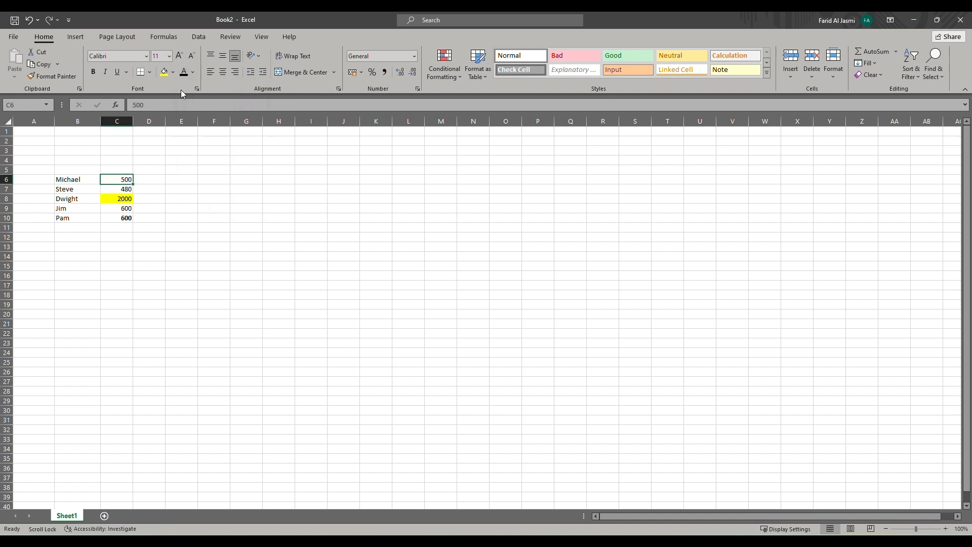
# - Remove the fill from C8 and the bold formatting from C10
pyautogui.click(115, 198)
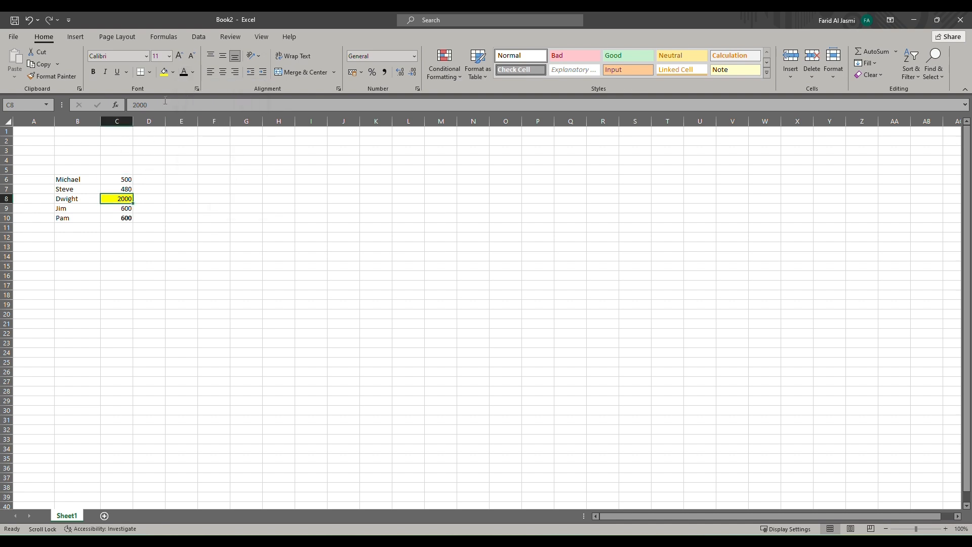
pyautogui.click(173, 72)
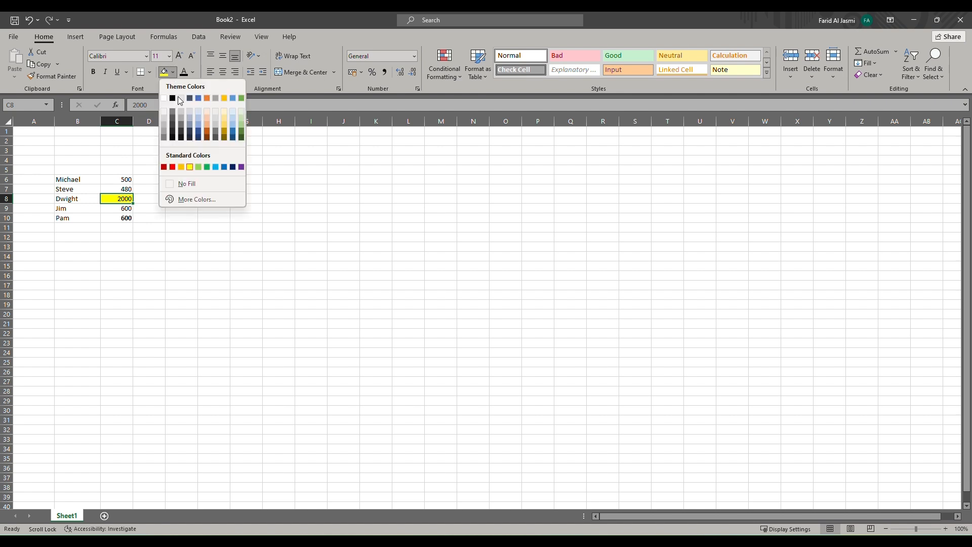
pyautogui.click(186, 184)
pyautogui.click(122, 221)
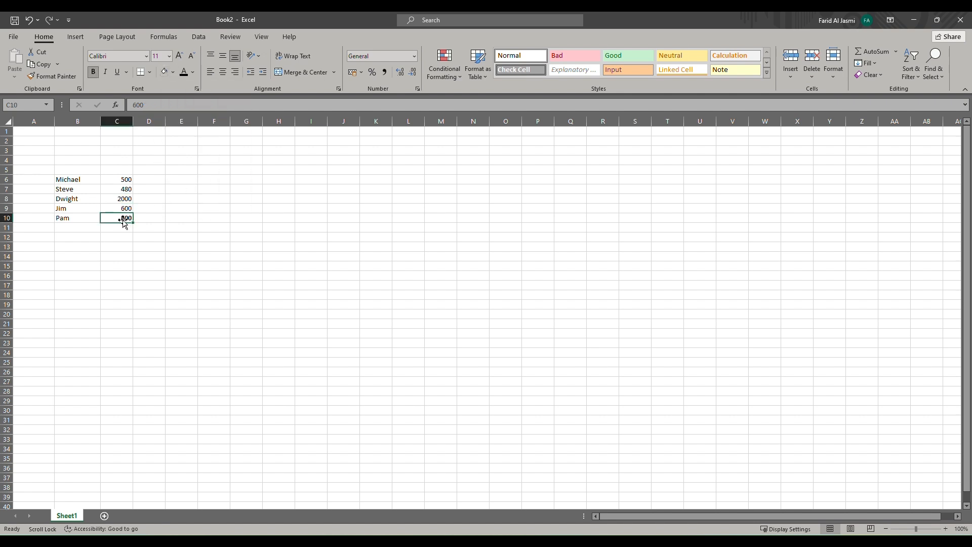
pyautogui.click(93, 74)
# - Format the amounts in C6:C10 as Currency and switch them to the $ English (United States) accounting format
pyautogui.moveTo(123, 179); pyautogui.dragTo(130, 218)
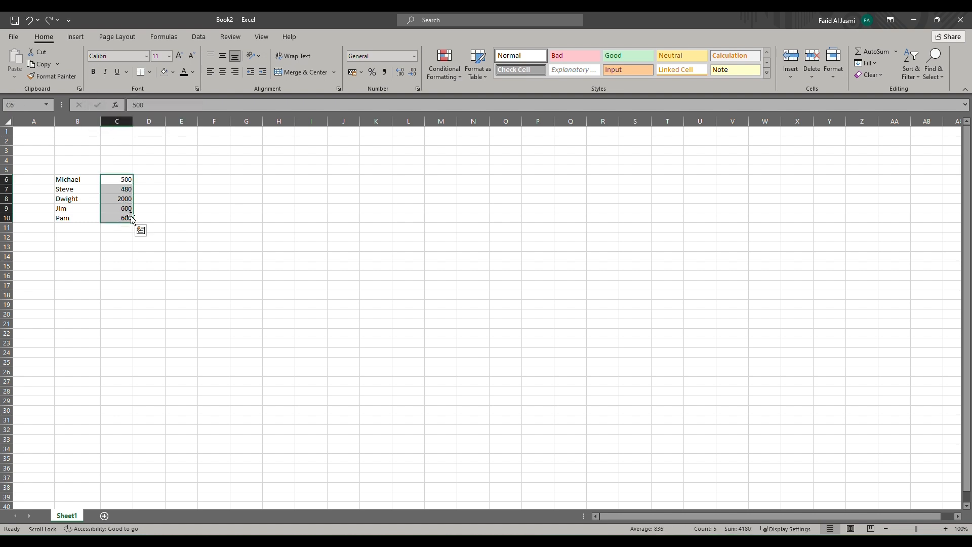
pyautogui.click(414, 56)
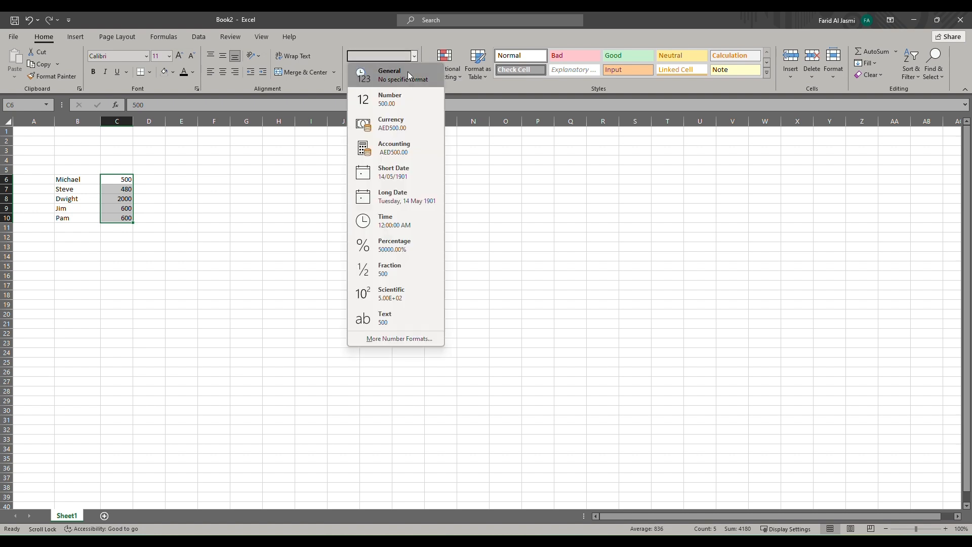
pyautogui.click(396, 124)
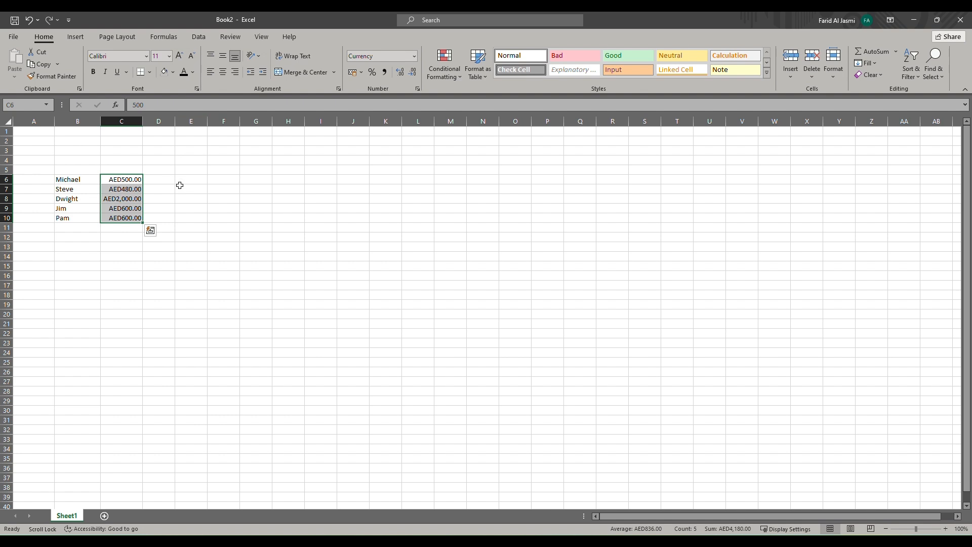
pyautogui.click(361, 72)
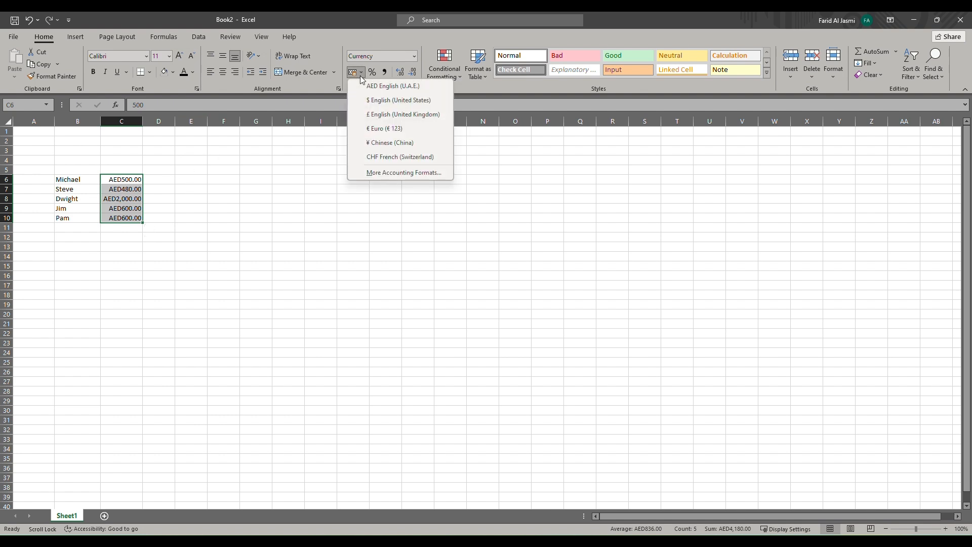
pyautogui.click(377, 101)
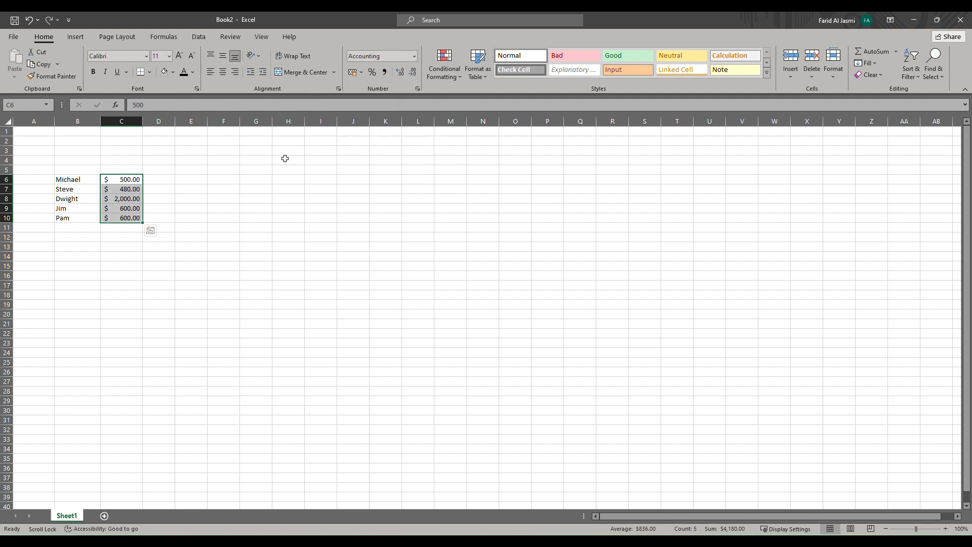
pyautogui.click(436, 29)
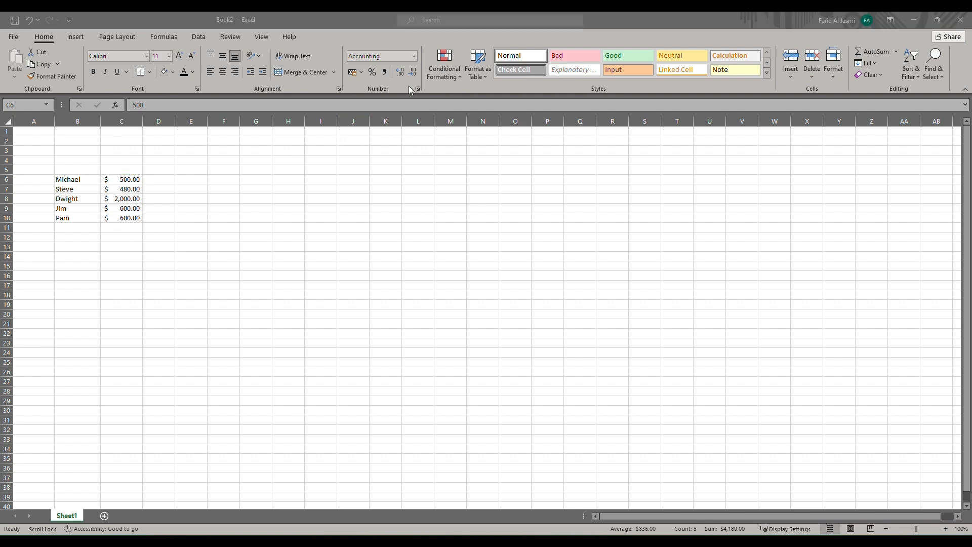
# - Use Format Cells to set C6:C10 to the Currency category, with negative numbers in red without a minus sign
pyautogui.click(126, 178)
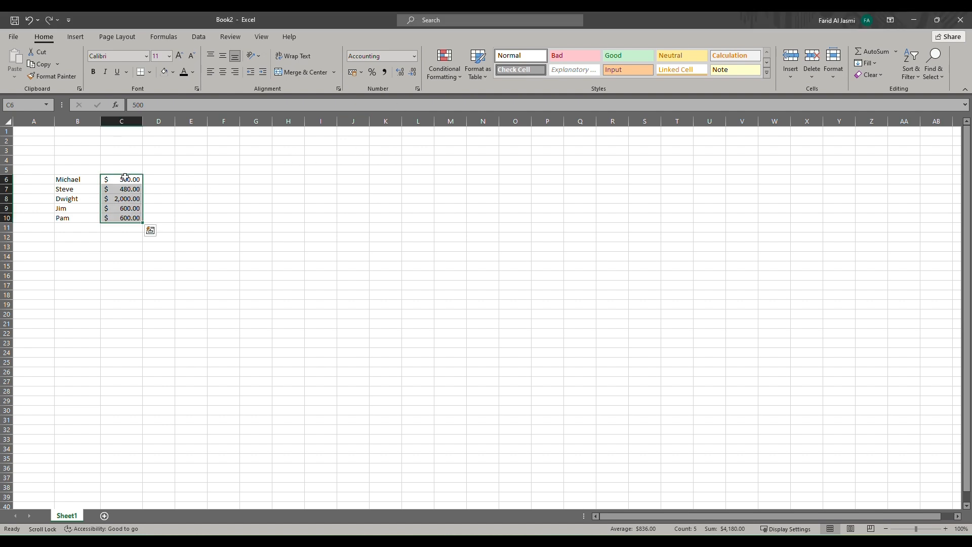
pyautogui.rightClick(134, 219)
pyautogui.click(190, 434)
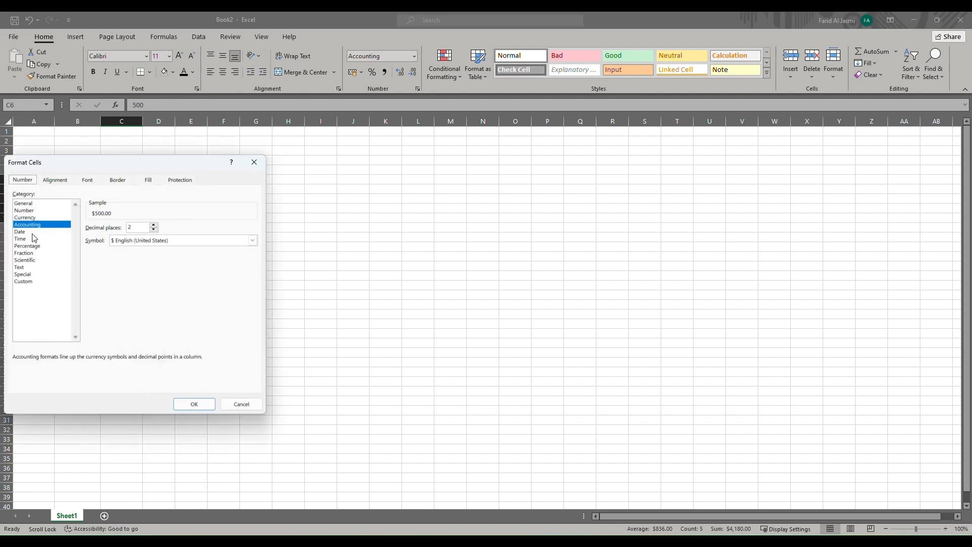
pyautogui.click(35, 216)
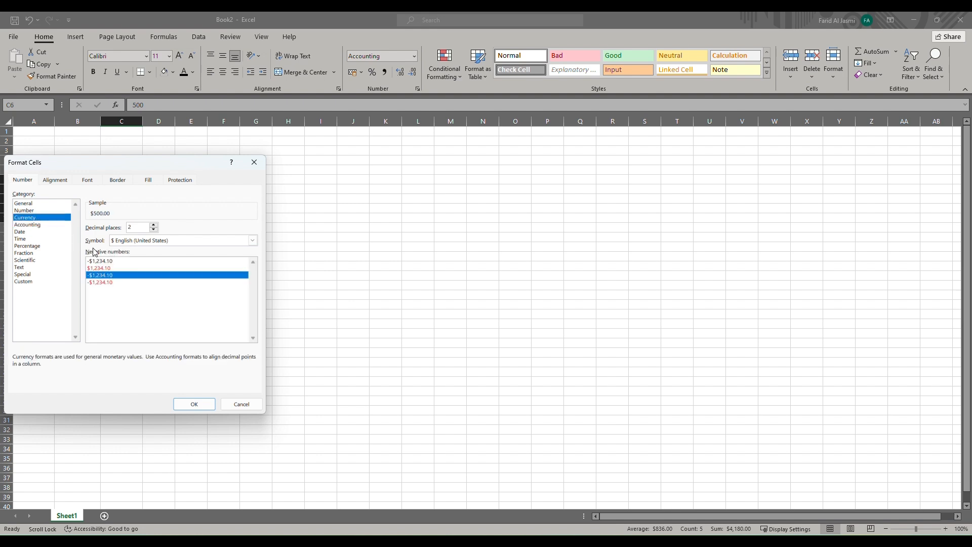
pyautogui.click(115, 268)
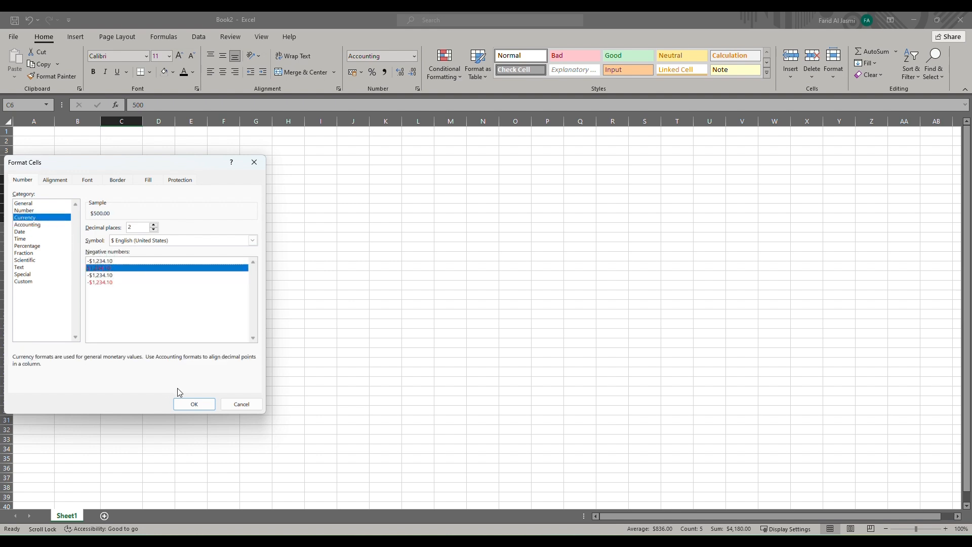
pyautogui.click(190, 405)
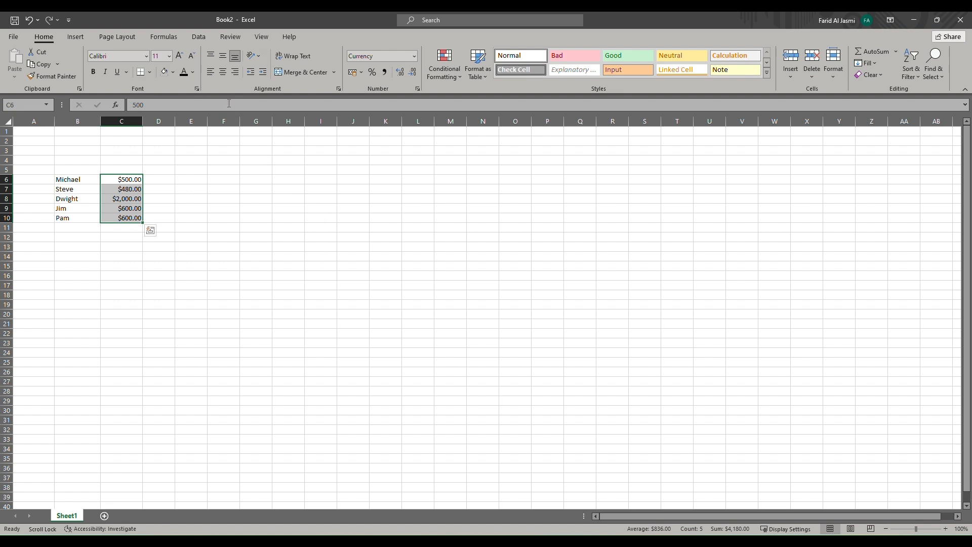
# - Try left alignment on the amounts in C6:C10 and leave them centred horizontally
pyautogui.click(221, 74)
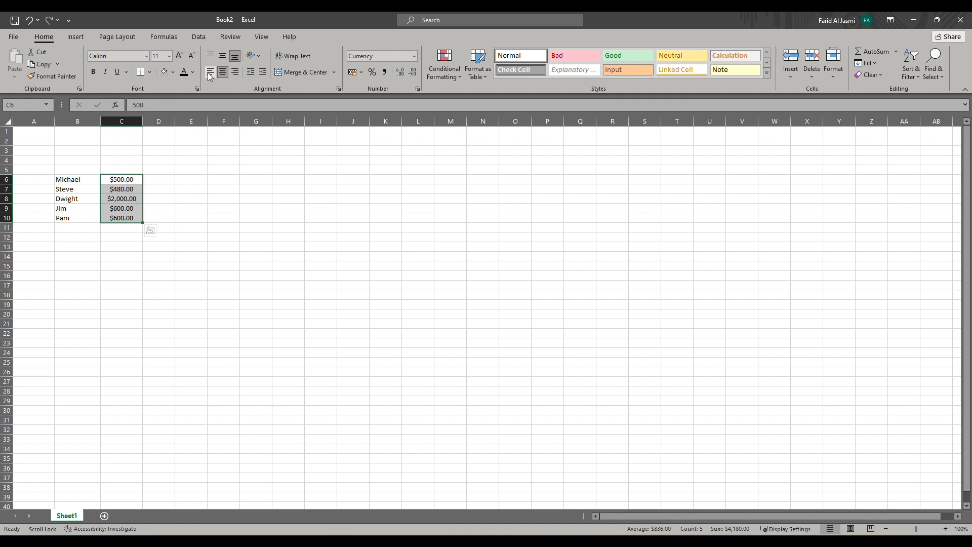
pyautogui.click(210, 75)
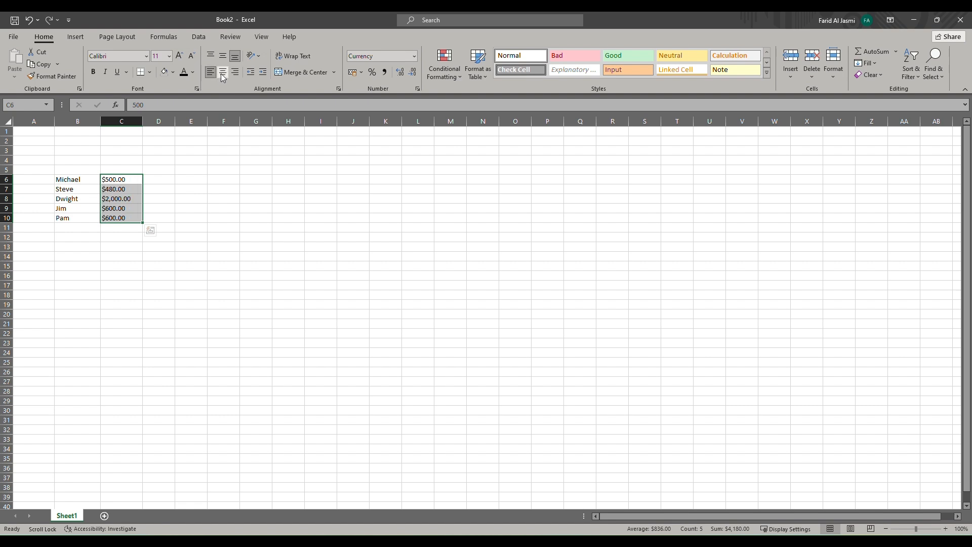
pyautogui.click(221, 74)
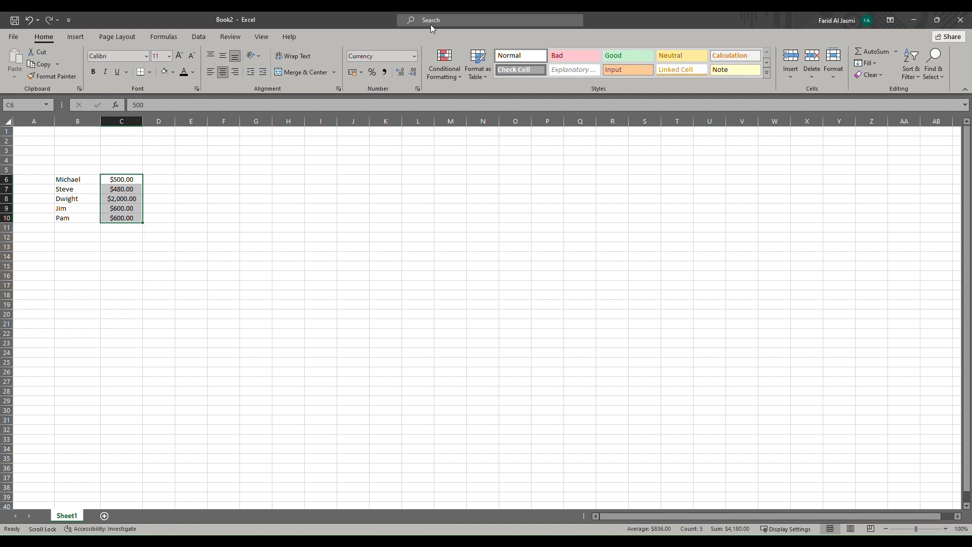
pyautogui.click(339, 199)
# - Increase the font size of the amounts in C6:C10 to 18
pyautogui.click(179, 56)
pyautogui.click(179, 56)
pyautogui.click(179, 56)
pyautogui.click(179, 55)
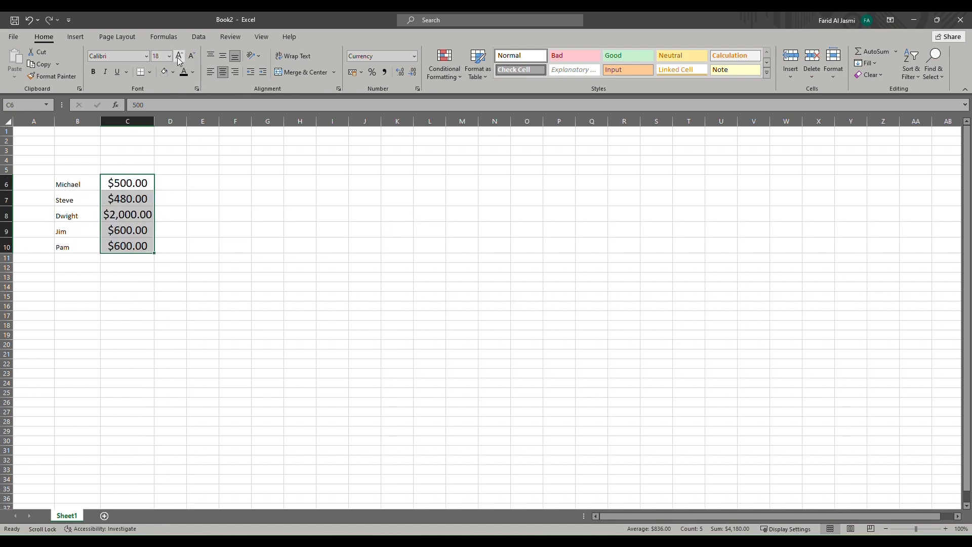
# - Reduce the font size of the amounts in C6:C10 to 11
pyautogui.click(192, 57)
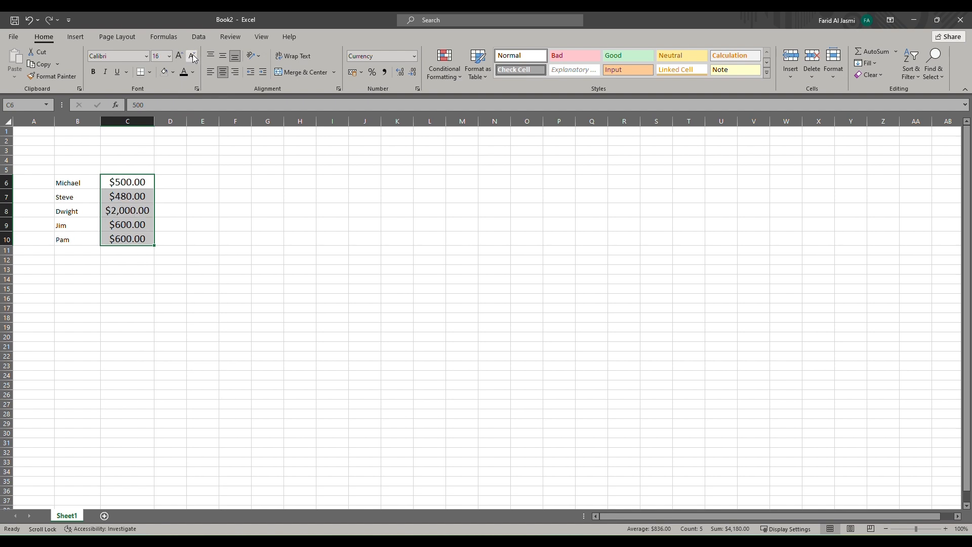
pyautogui.click(192, 57)
pyautogui.click(193, 58)
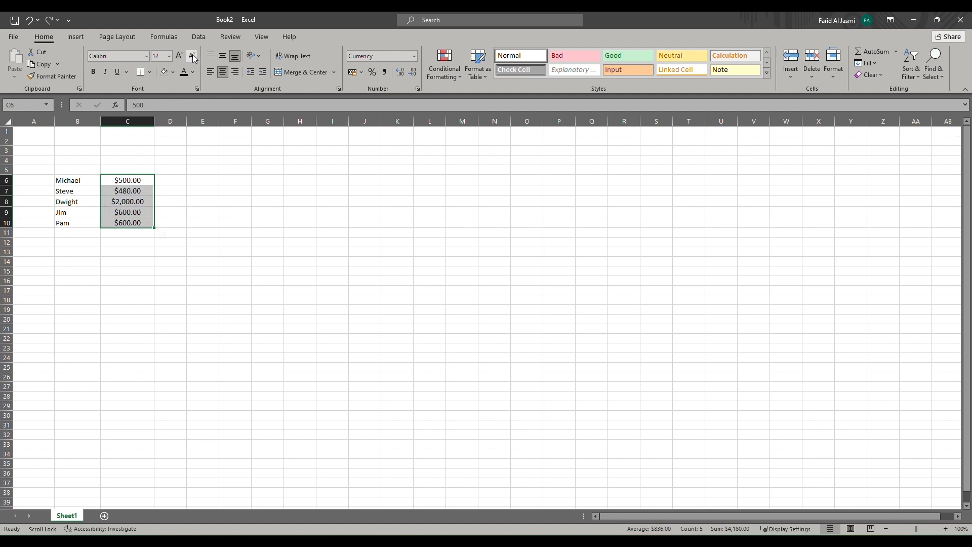
pyautogui.click(193, 58)
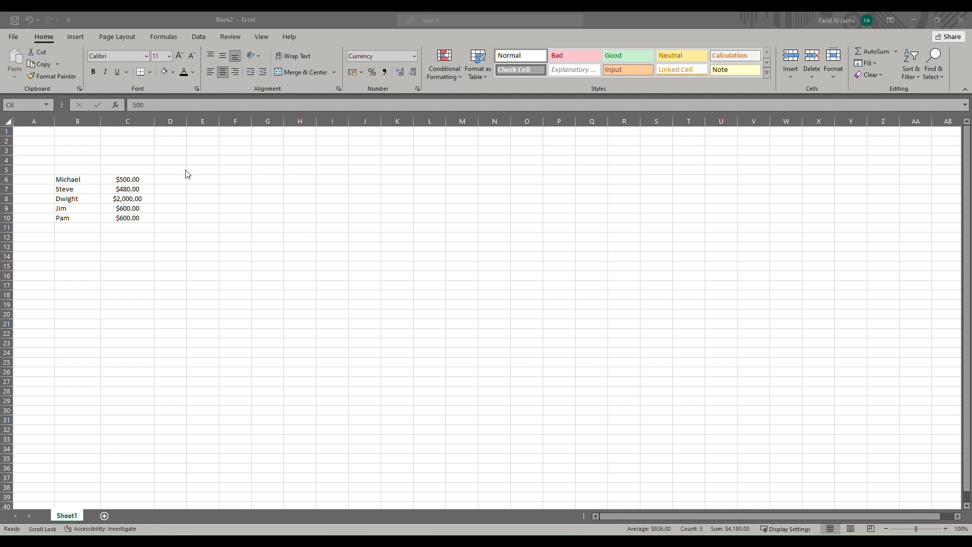
# - Centre the names in B6:B10 horizontally and apply All Borders to the list in B6:C10
pyautogui.moveTo(77, 179); pyautogui.dragTo(77, 217)
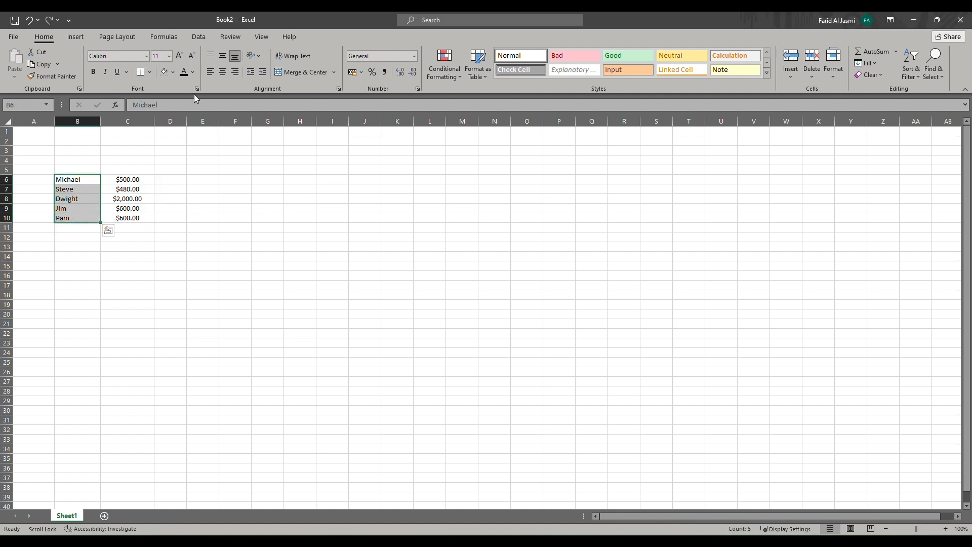
pyautogui.click(222, 74)
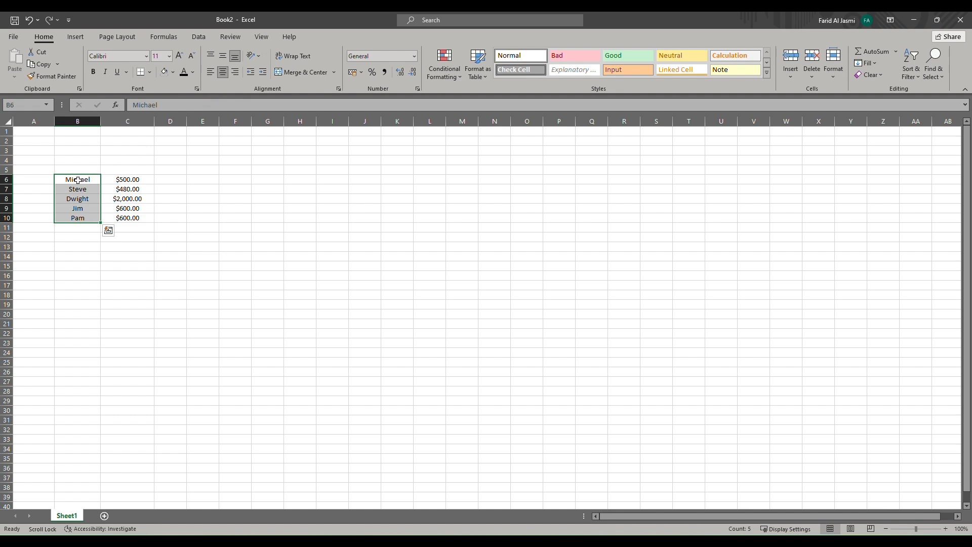
pyautogui.moveTo(77, 179); pyautogui.dragTo(128, 216)
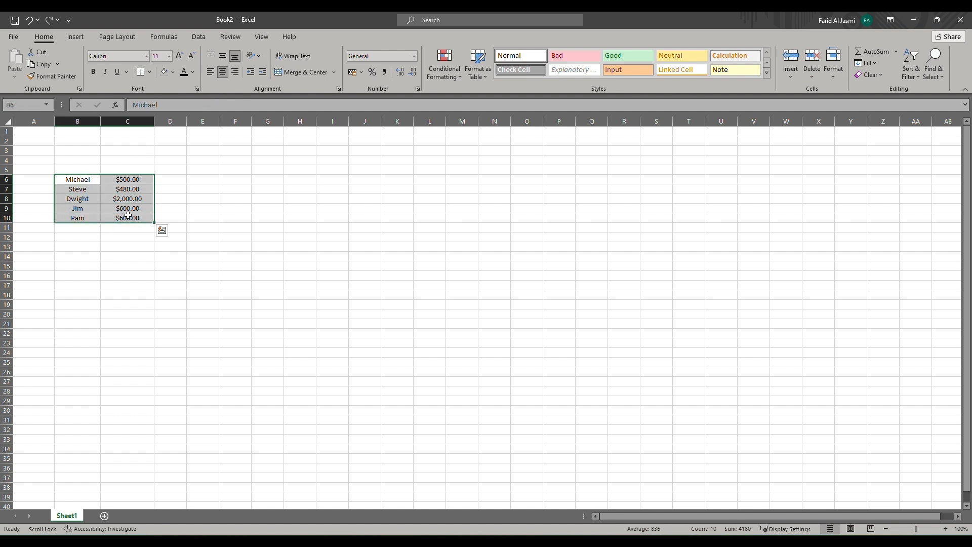
pyautogui.click(152, 73)
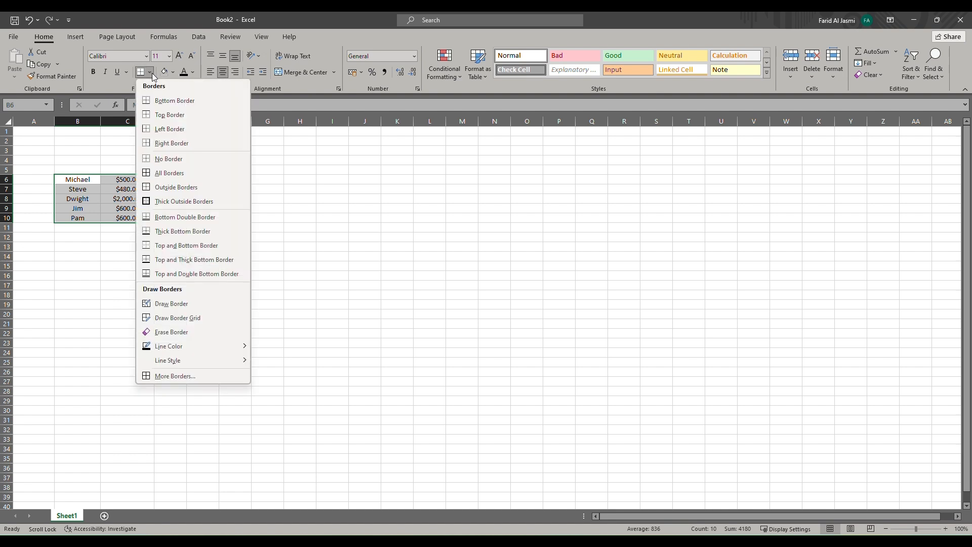
pyautogui.click(175, 177)
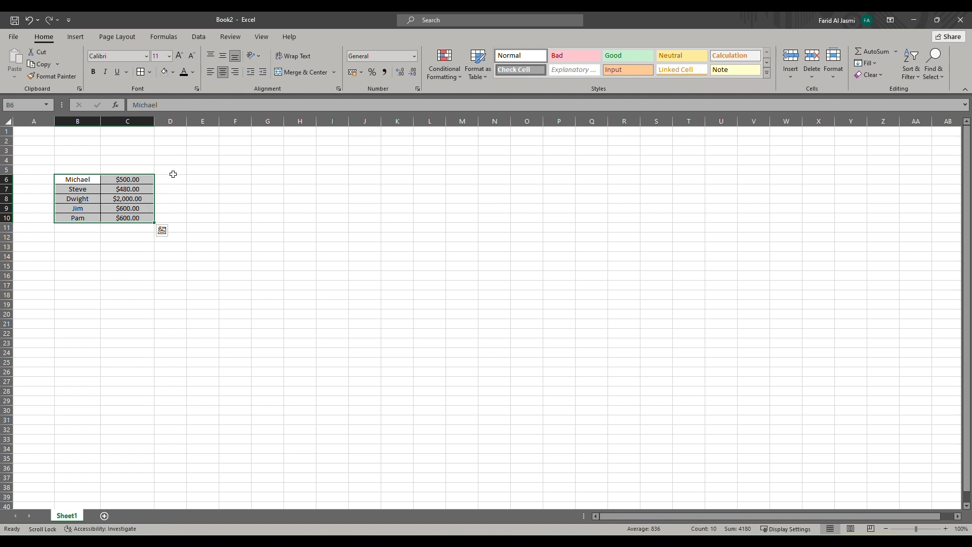
pyautogui.click(132, 237)
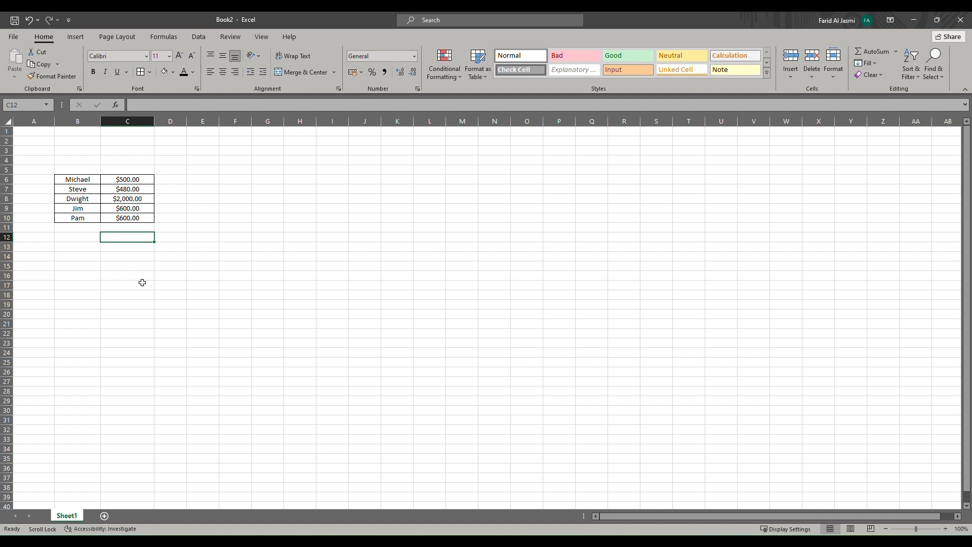
pyautogui.click(126, 229)
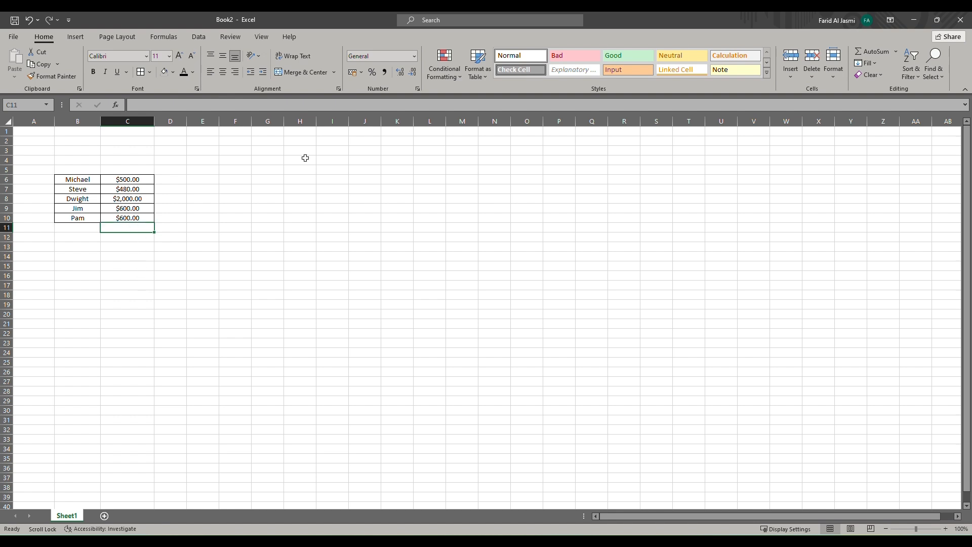
pyautogui.click(435, 27)
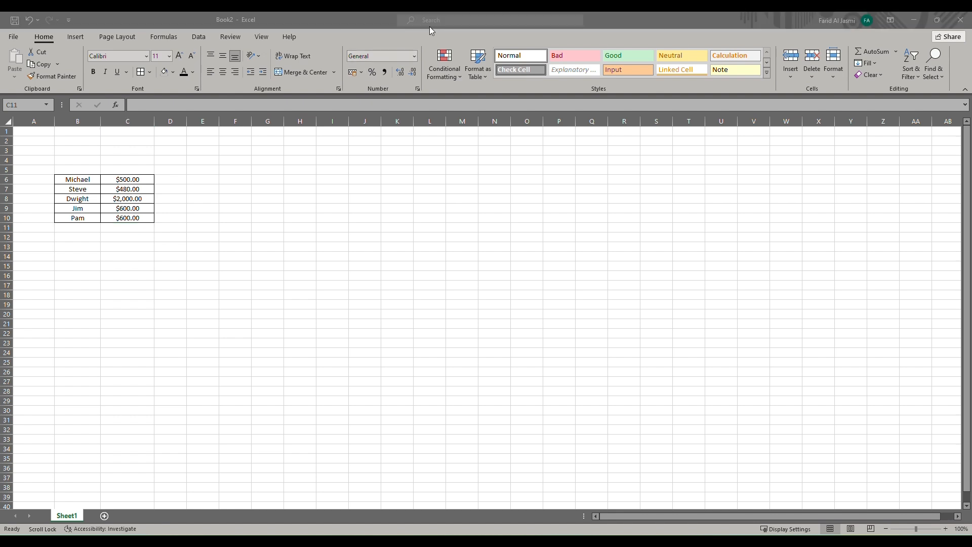
pyautogui.click(229, 260)
# - Enter the formula =SUM(C6:C10) in C13 to total the amounts
pyautogui.click(131, 248)
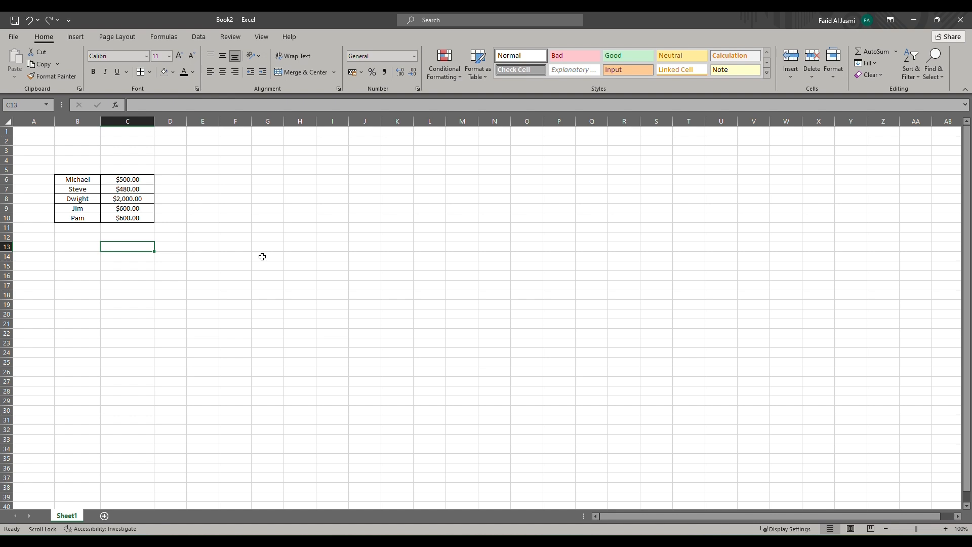
pyautogui.write('=')
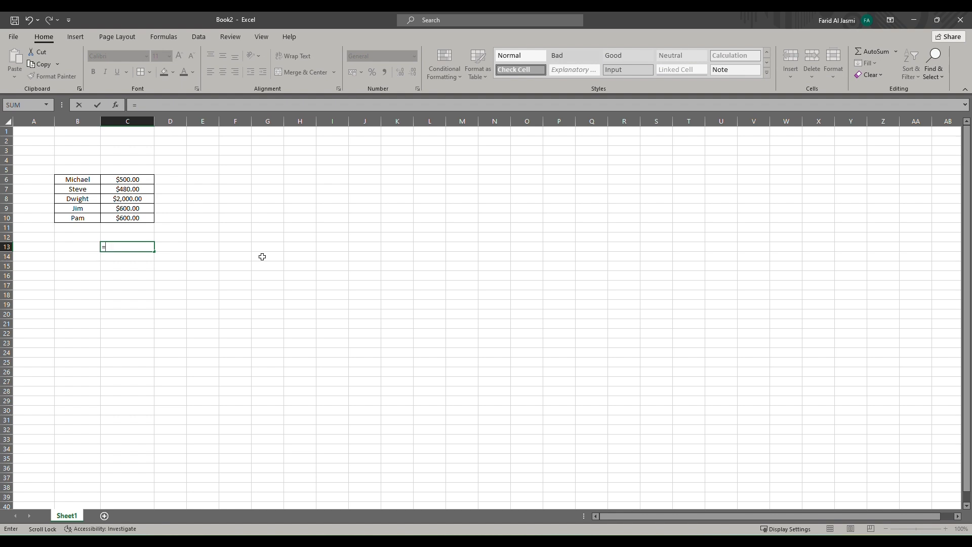
pyautogui.write('SUM')
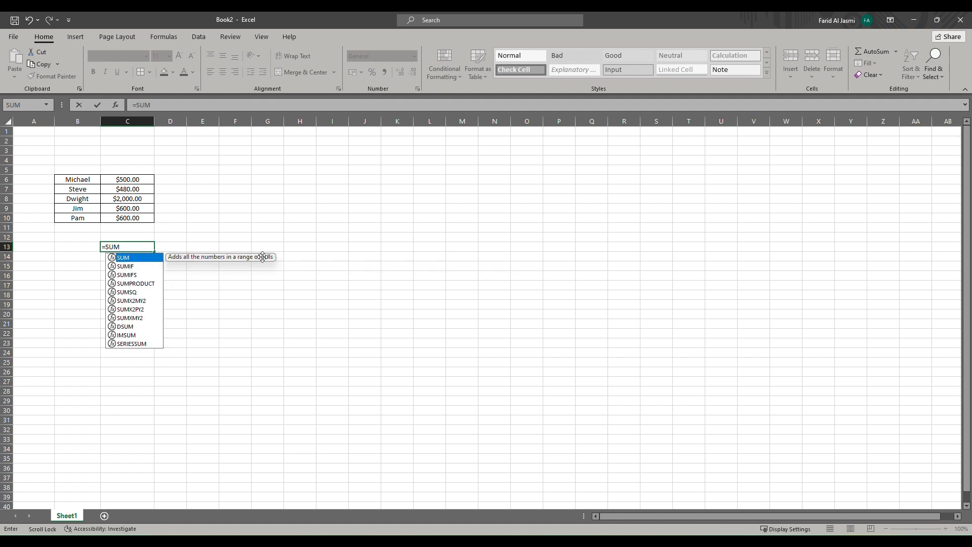
pyautogui.write('(')
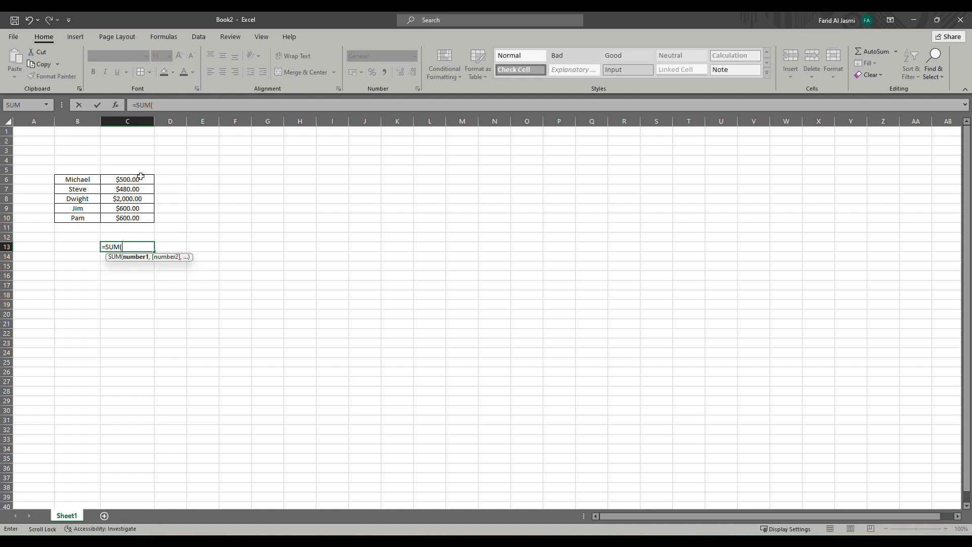
pyautogui.moveTo(139, 179); pyautogui.dragTo(136, 216)
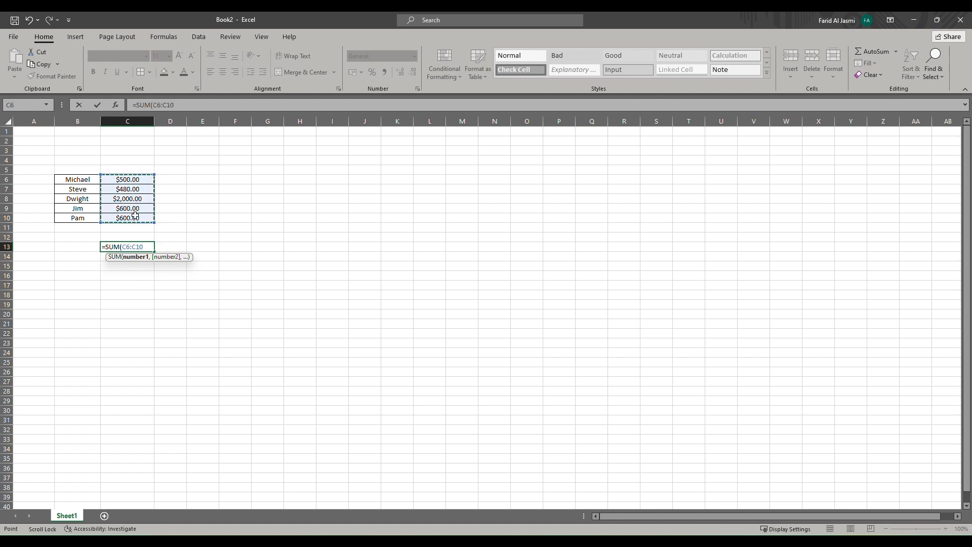
pyautogui.write(')')
pyautogui.press('Return')
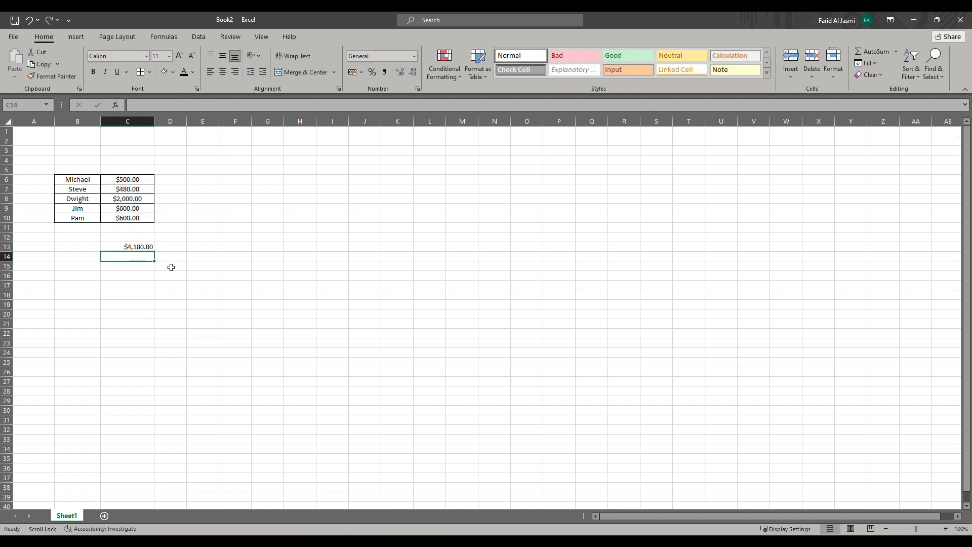
# - Format the sum in C13 as bold and centred with a yellow fill
pyautogui.click(122, 246)
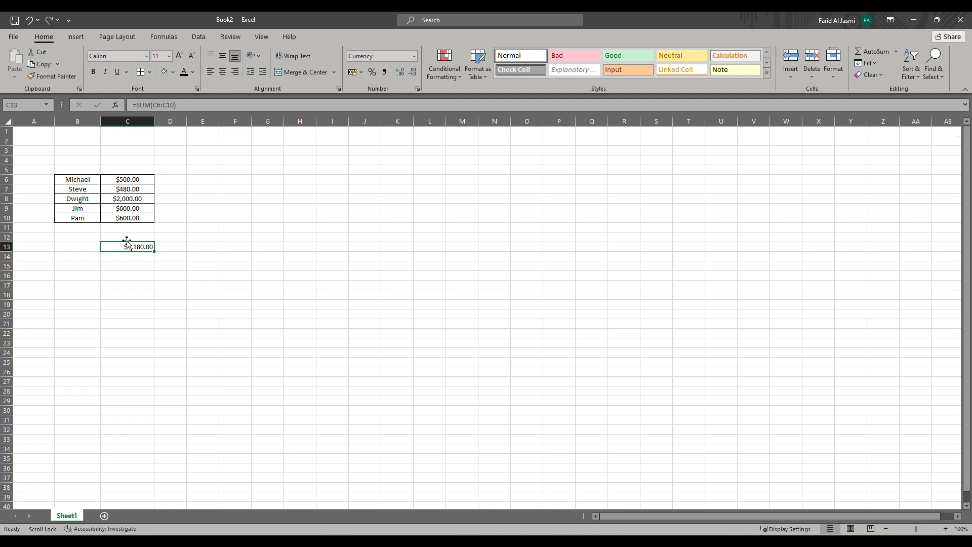
pyautogui.click(92, 74)
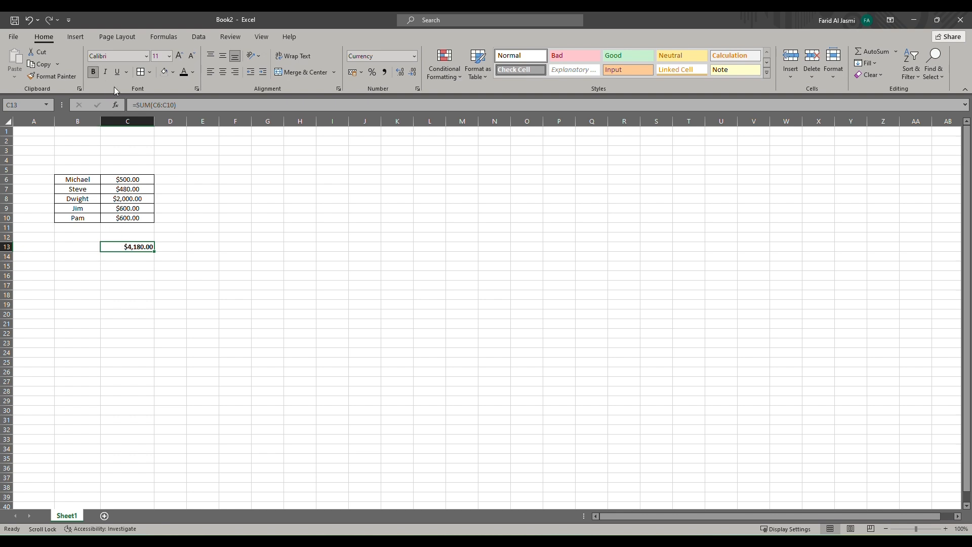
pyautogui.click(221, 74)
pyautogui.click(172, 73)
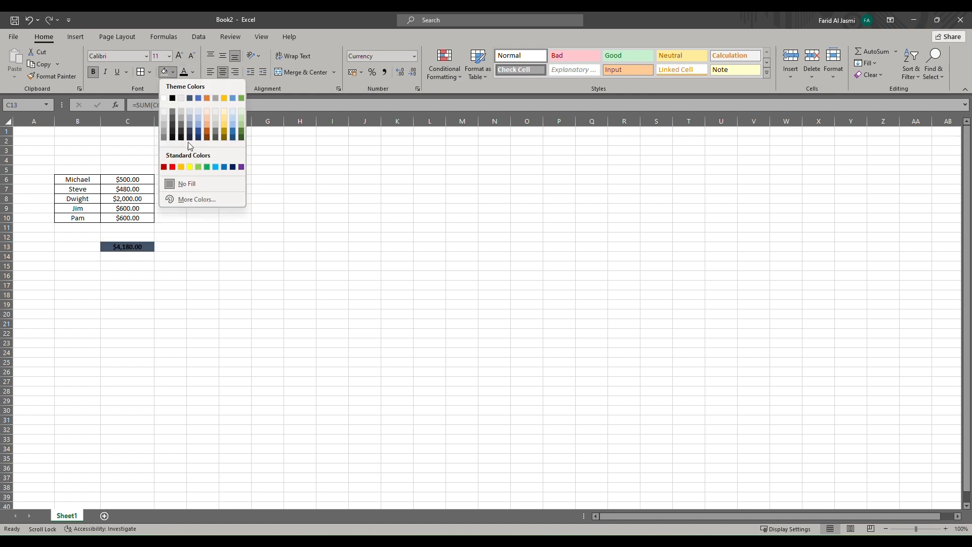
pyautogui.click(190, 166)
# - Enter the label Total in B13, beside the sum
pyautogui.click(71, 248)
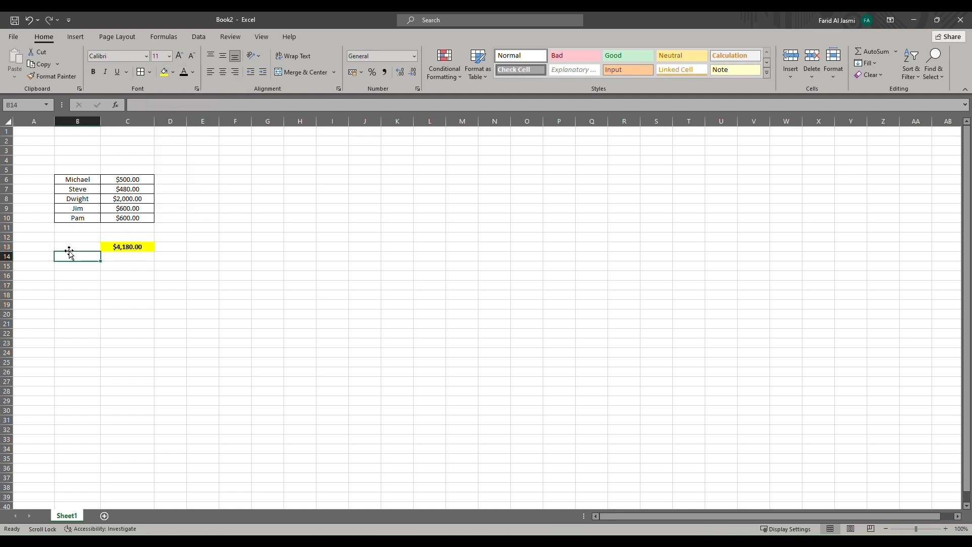
pyautogui.write('t')
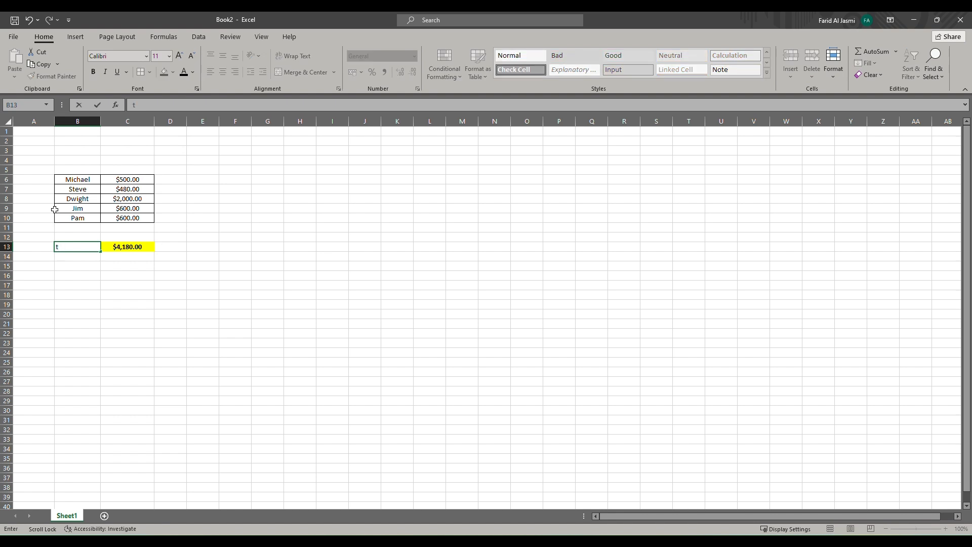
pyautogui.write('otal')
pyautogui.hotkey('ctrl', 'Return')
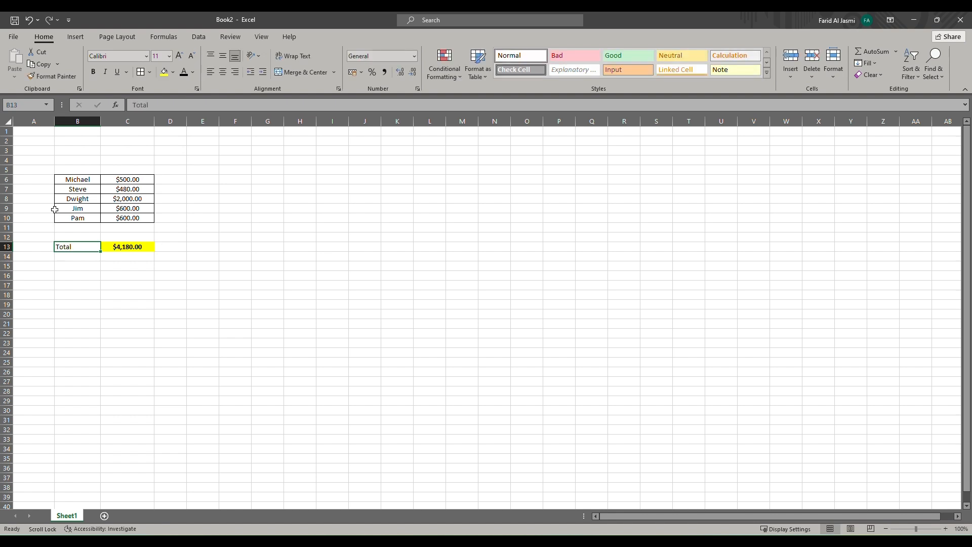
# - Make the Total label in B13 bold and centred, and apply borders to all cells in B13:C13
pyautogui.hotkey('ctrl', 'b')
pyautogui.click(222, 71)
pyautogui.moveTo(77, 245); pyautogui.dragTo(142, 247)
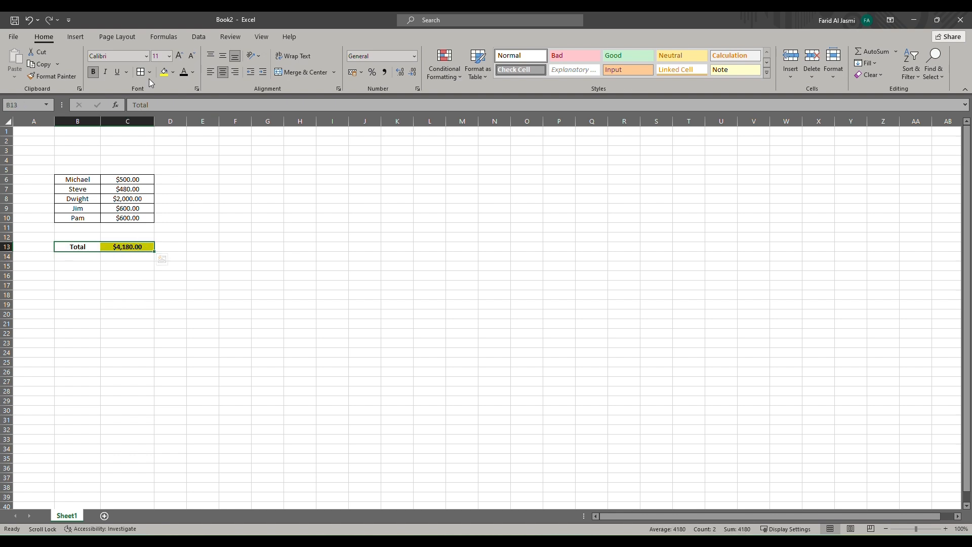
pyautogui.click(95, 268)
# - Enter the label Average in B14, below the Total label
pyautogui.click(84, 255)
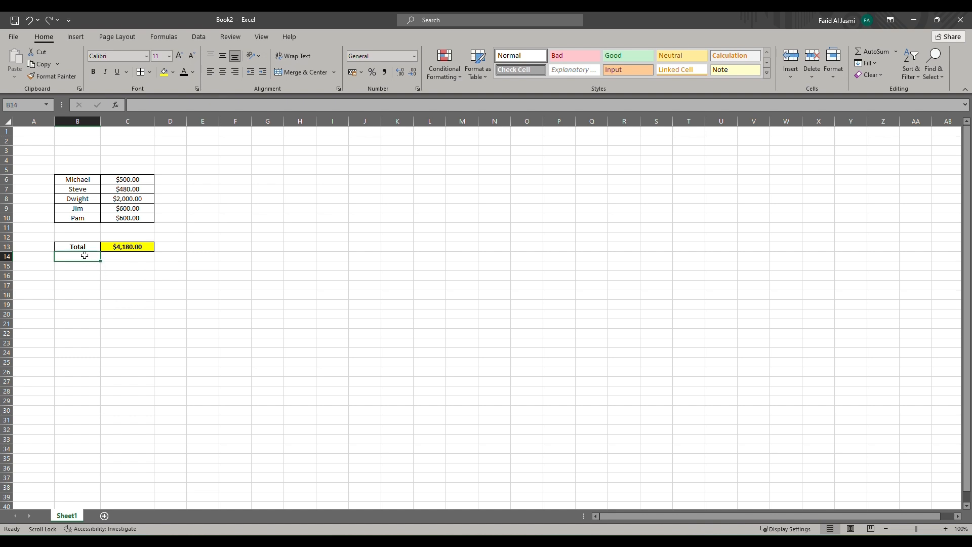
pyautogui.write('Average')
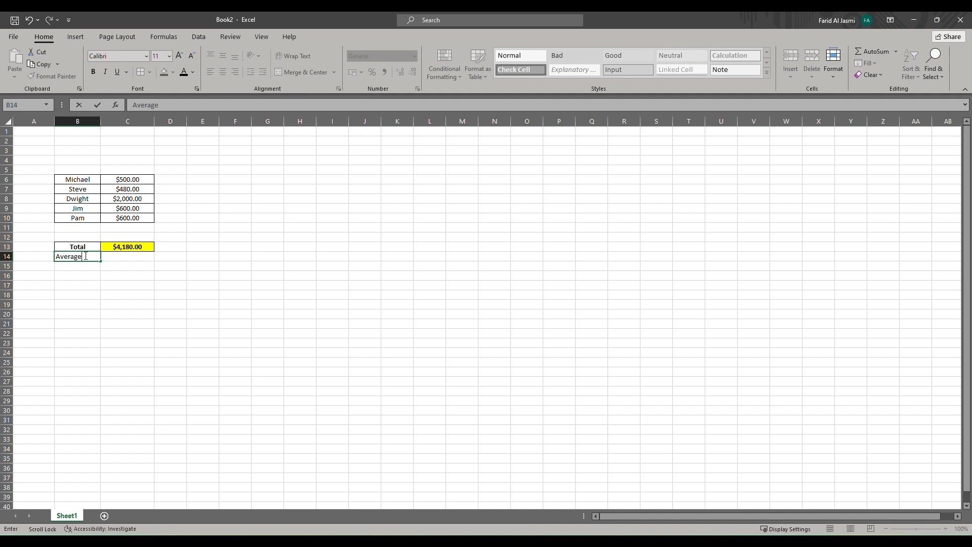
pyautogui.hotkey('ctrl', 'Return')
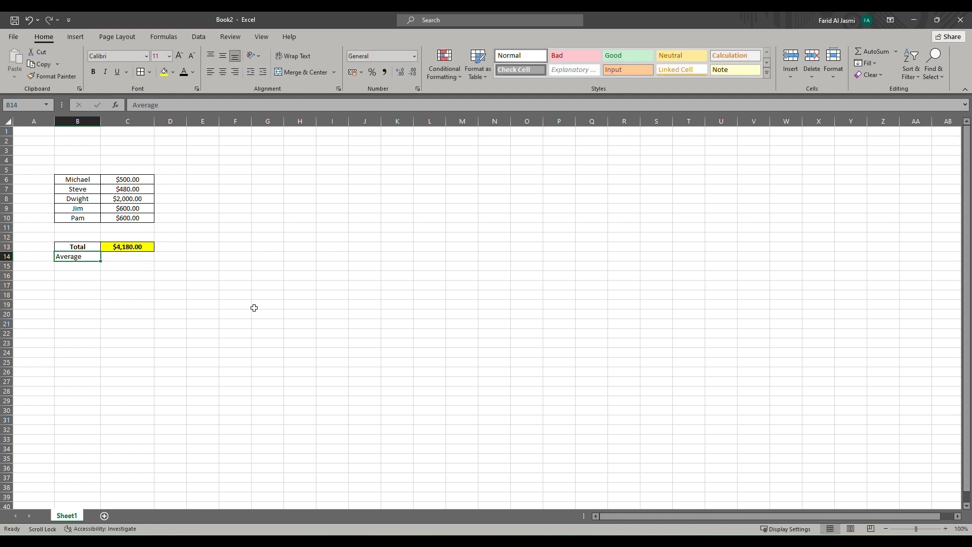
# - Enter the formula =AVERAGE(C6:C10) in C14 to average the amounts
pyautogui.click(122, 254)
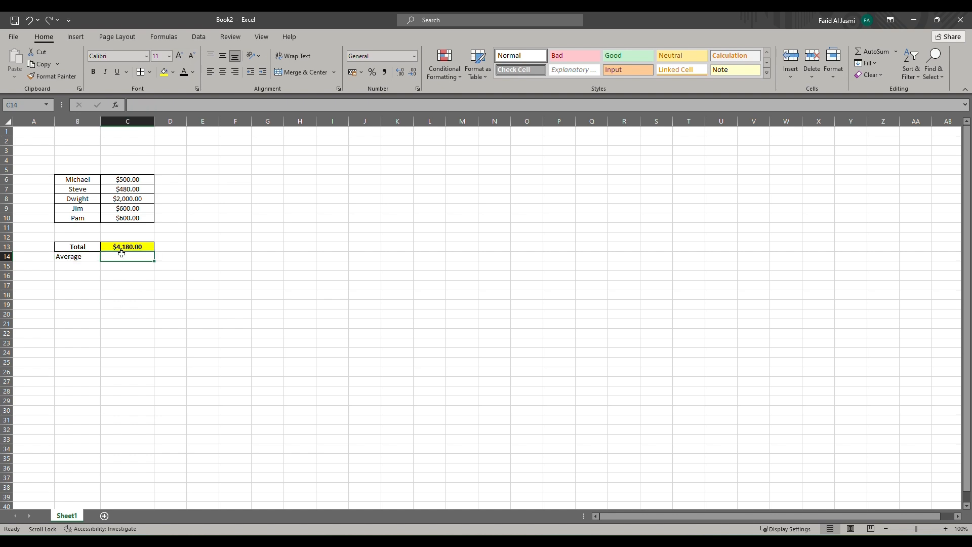
pyautogui.write('=avera')
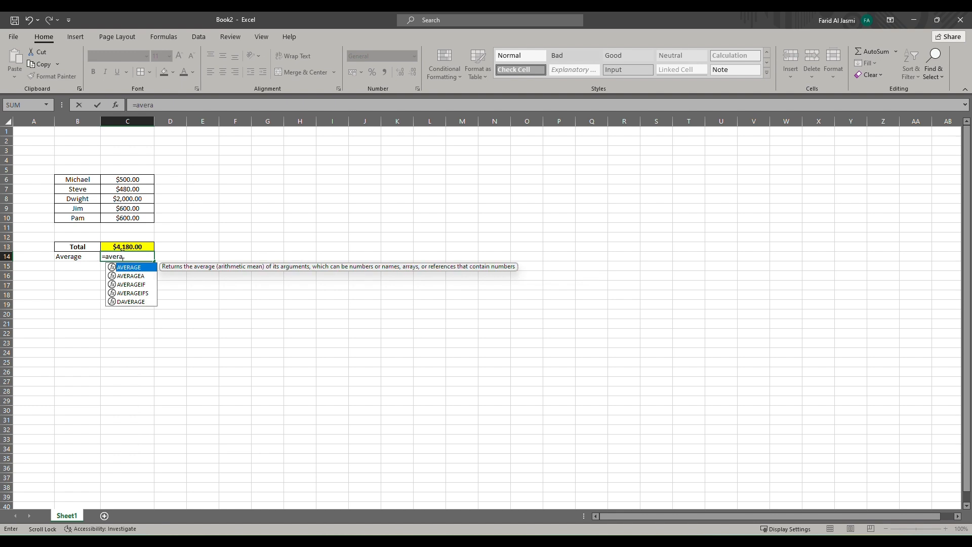
pyautogui.write('ge(')
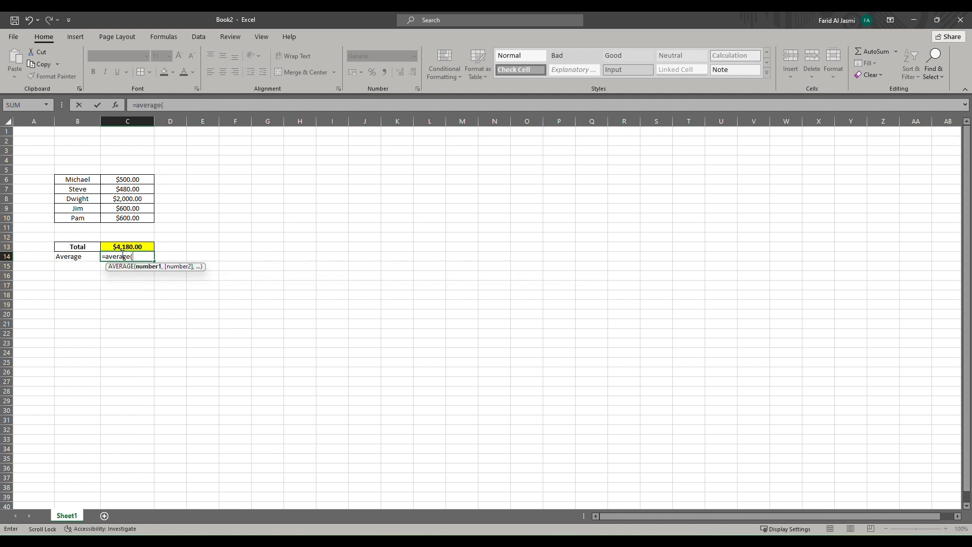
pyautogui.moveTo(130, 178); pyautogui.dragTo(142, 217)
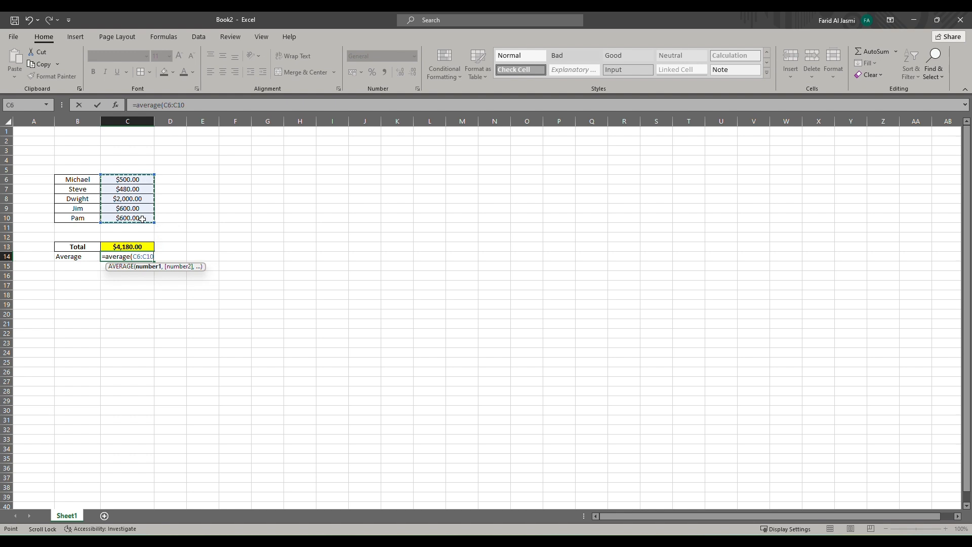
pyautogui.write(')')
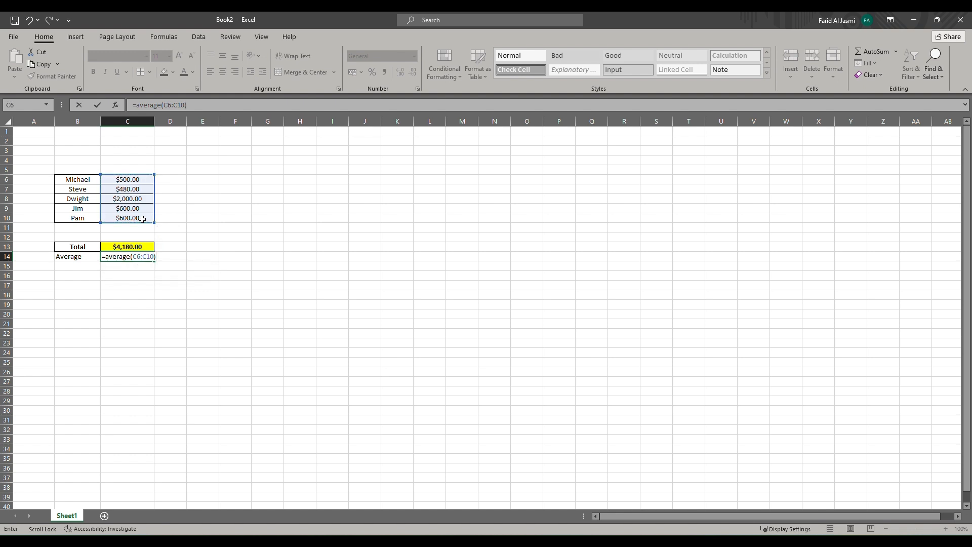
pyautogui.press('Return')
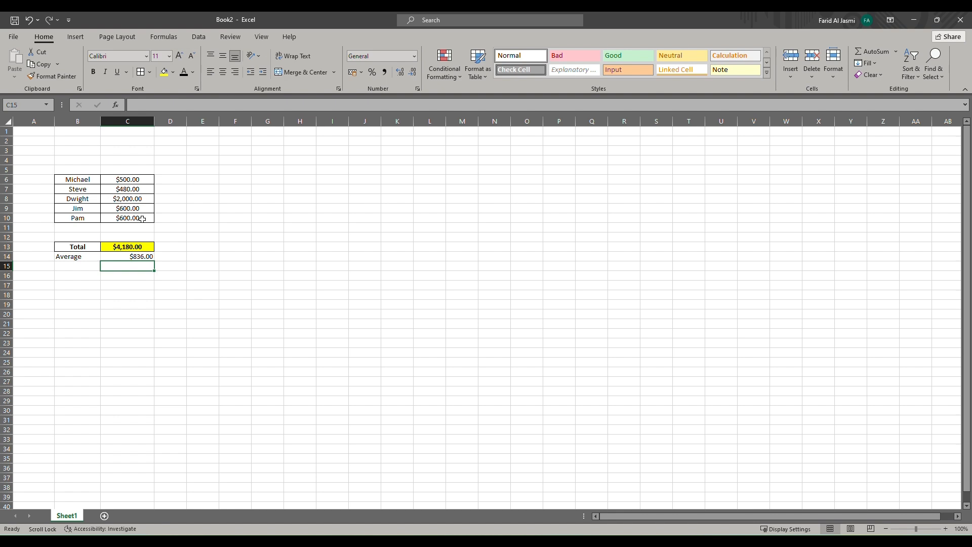
# - Copy the formatting of the Total row B13:C13 onto the Average row B14:C14, pasting formatting only
pyautogui.click(148, 256)
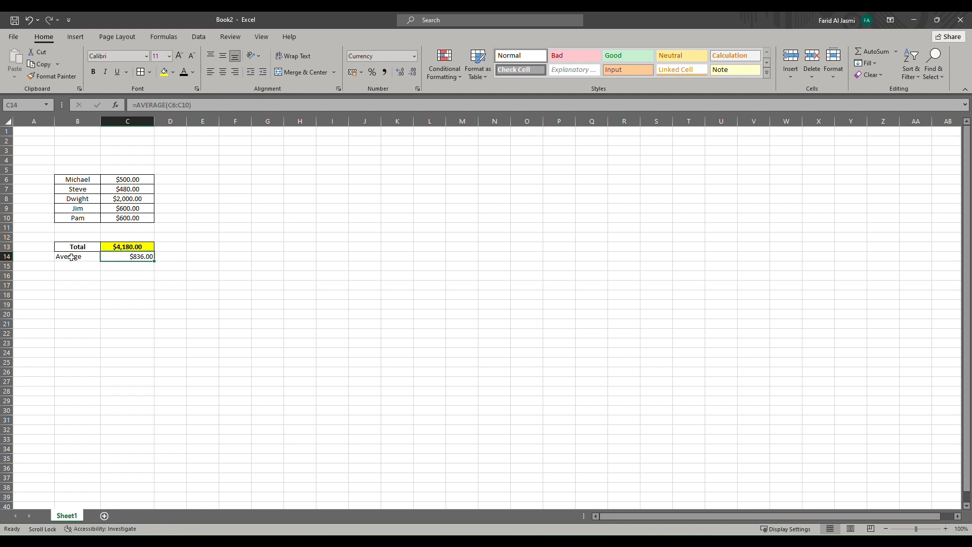
pyautogui.moveTo(70, 258); pyautogui.dragTo(118, 259)
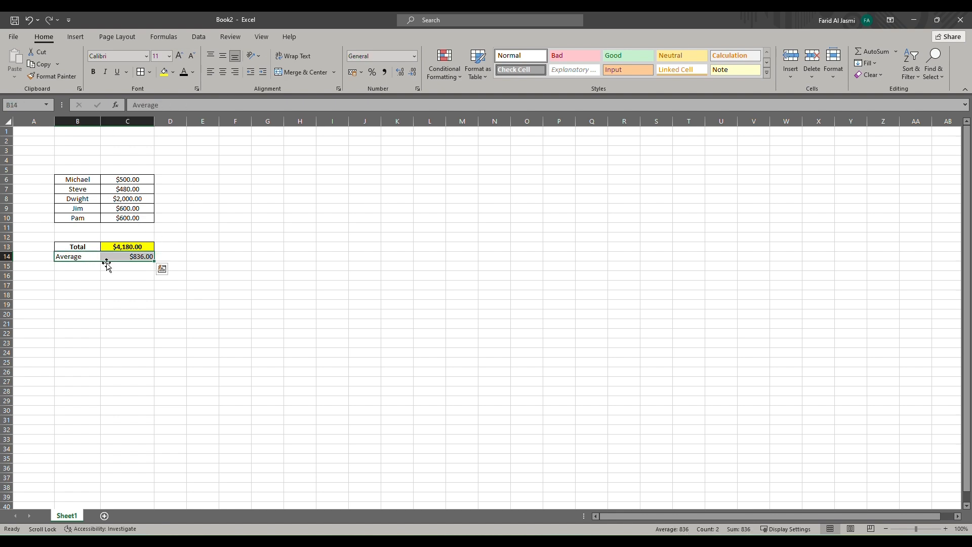
pyautogui.click(79, 246)
pyautogui.moveTo(79, 246); pyautogui.dragTo(122, 247)
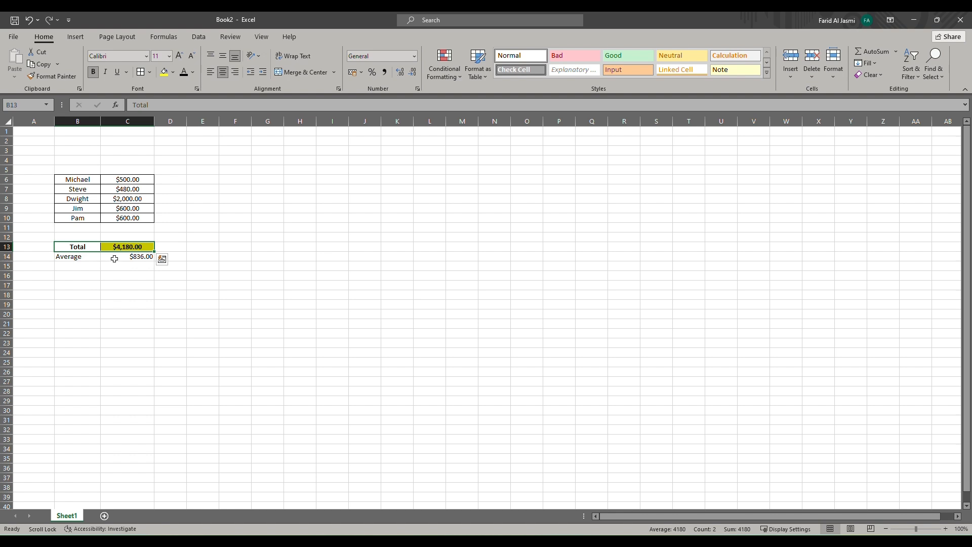
pyautogui.rightClick(90, 244)
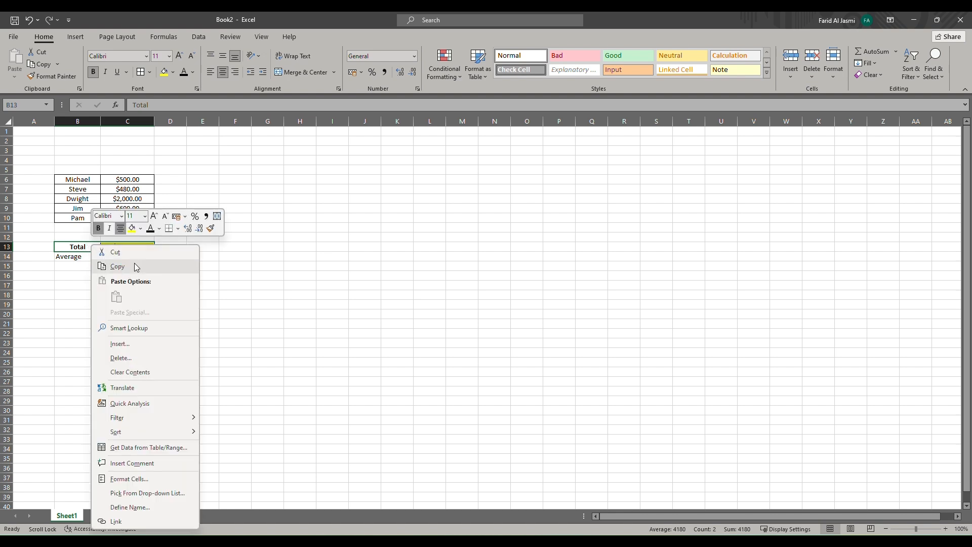
pyautogui.click(113, 266)
pyautogui.moveTo(75, 256); pyautogui.dragTo(132, 257)
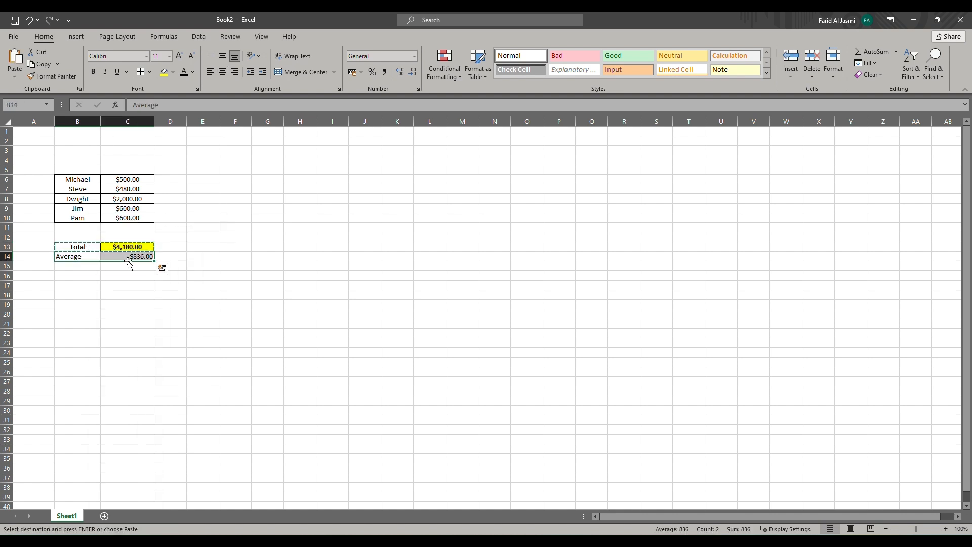
pyautogui.rightClick(106, 257)
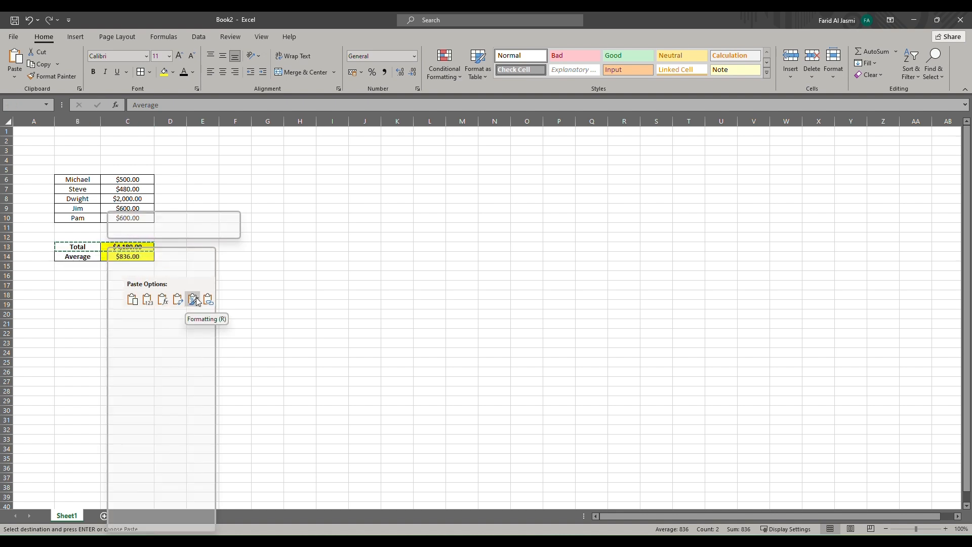
pyautogui.click(194, 298)
pyautogui.click(136, 305)
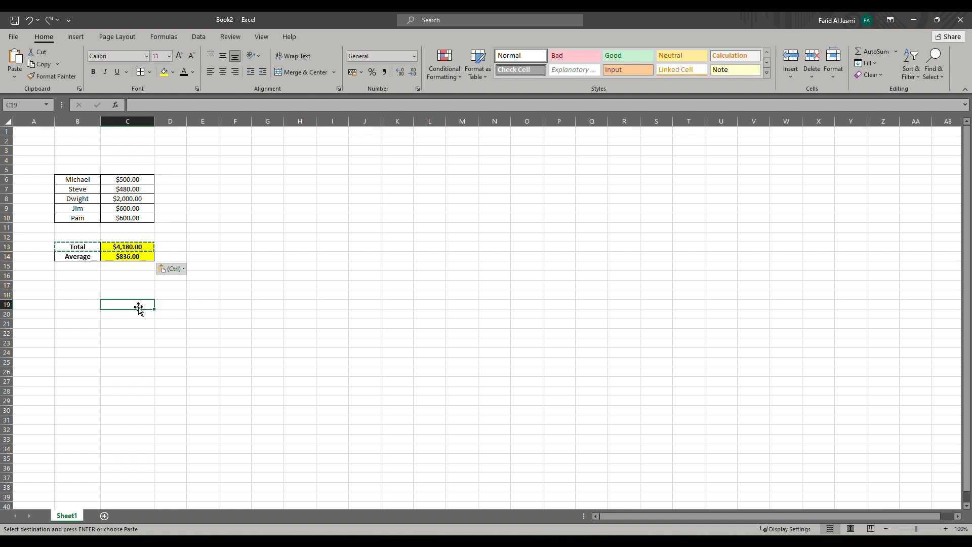
pyautogui.click(110, 284)
pyautogui.moveTo(76, 247); pyautogui.dragTo(126, 256)
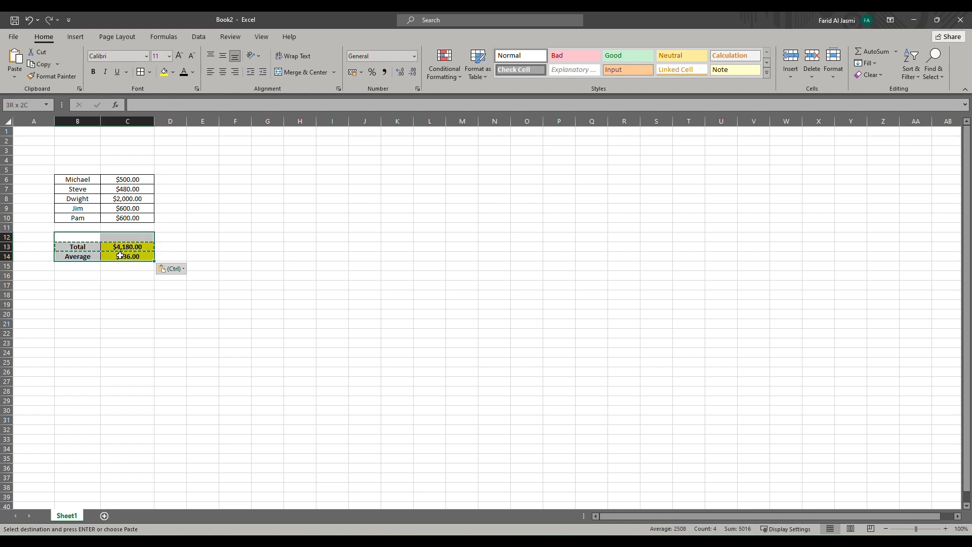
pyautogui.click(195, 236)
pyautogui.press('Escape')
pyautogui.hotkey('ctrl', 'c')
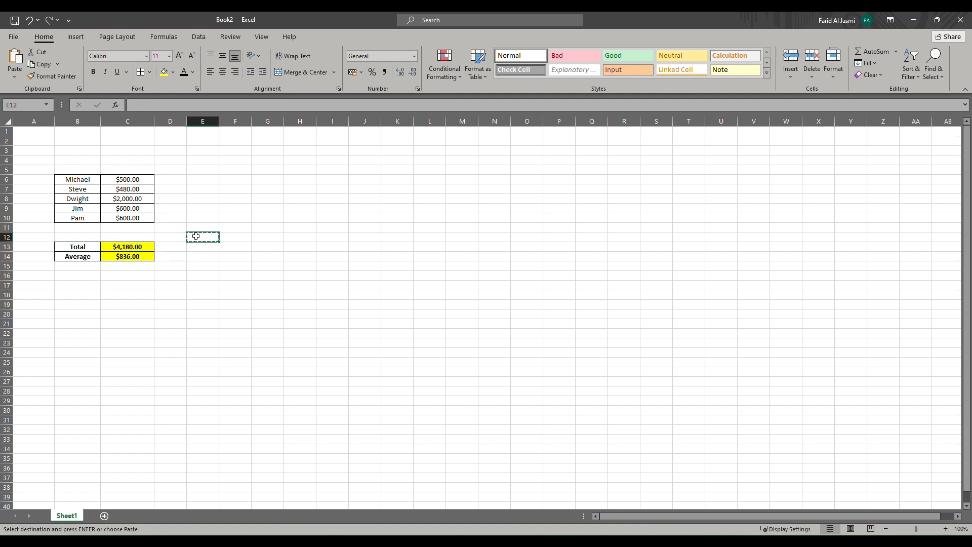
pyautogui.press('Escape')
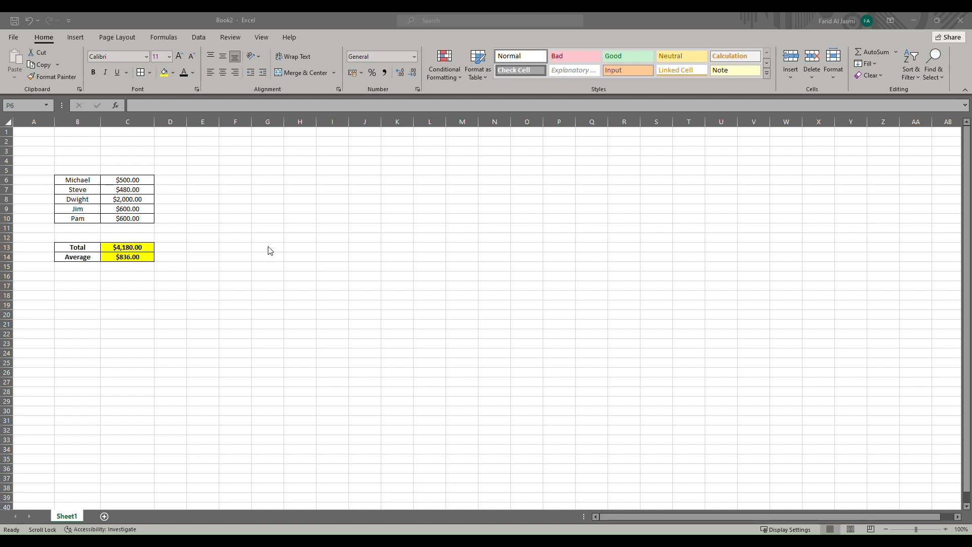
# - Insert a 2-D clustered column chart from B6:C10 and move it beside the list, starting at about cell H4
pyautogui.click(64, 180)
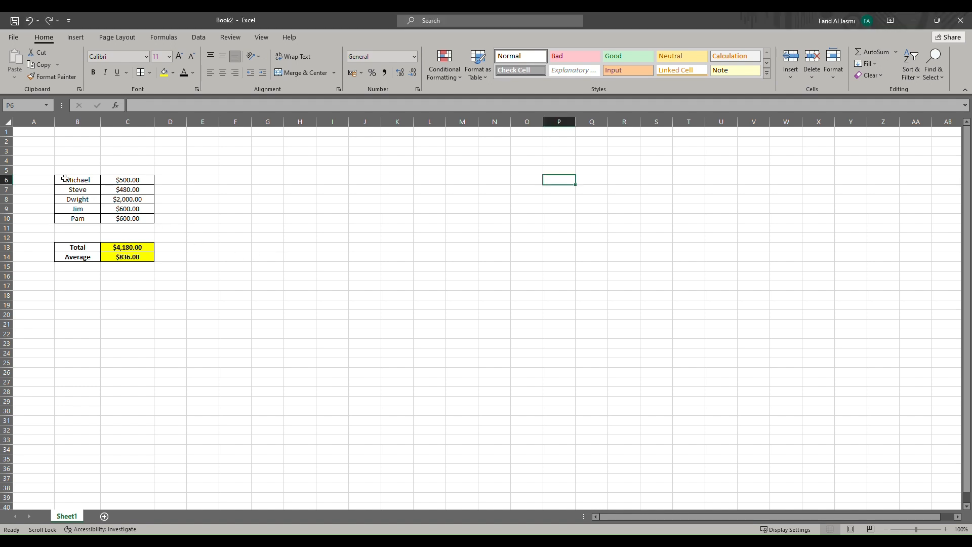
pyautogui.moveTo(64, 178); pyautogui.dragTo(126, 223)
pyautogui.click(75, 37)
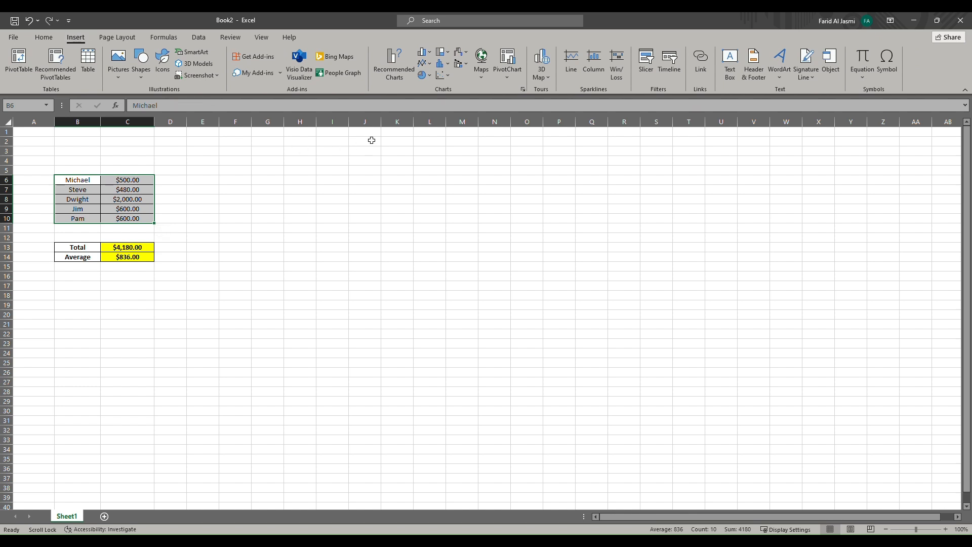
pyautogui.click(395, 63)
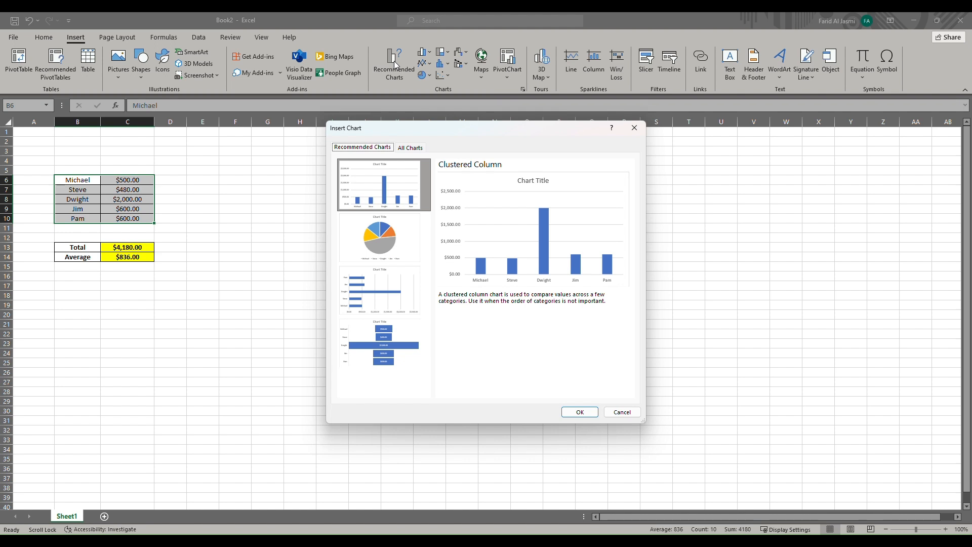
pyautogui.click(635, 127)
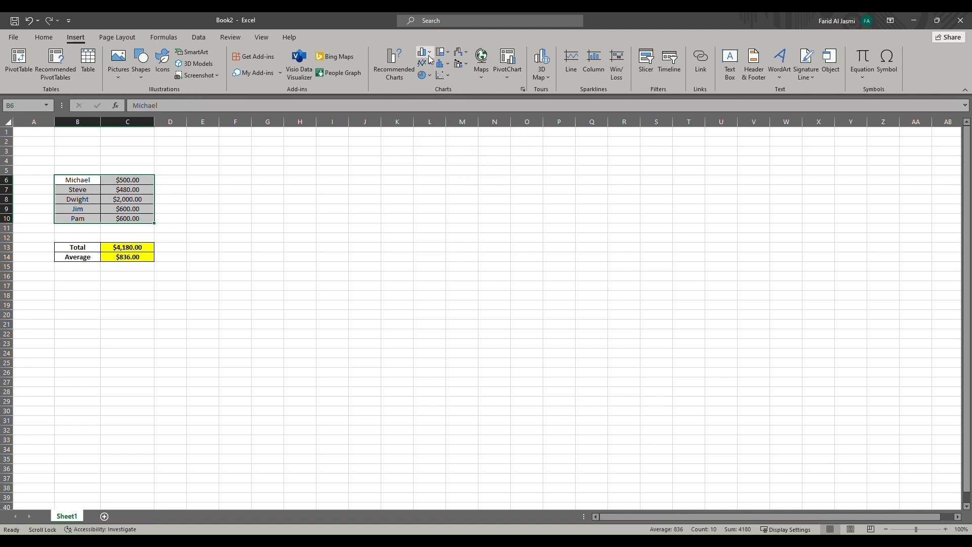
pyautogui.click(428, 53)
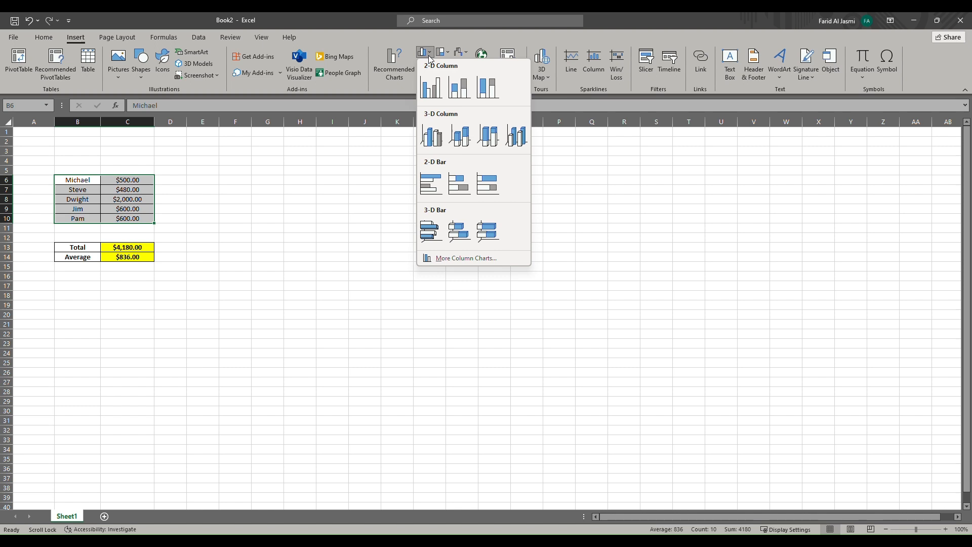
pyautogui.click(428, 87)
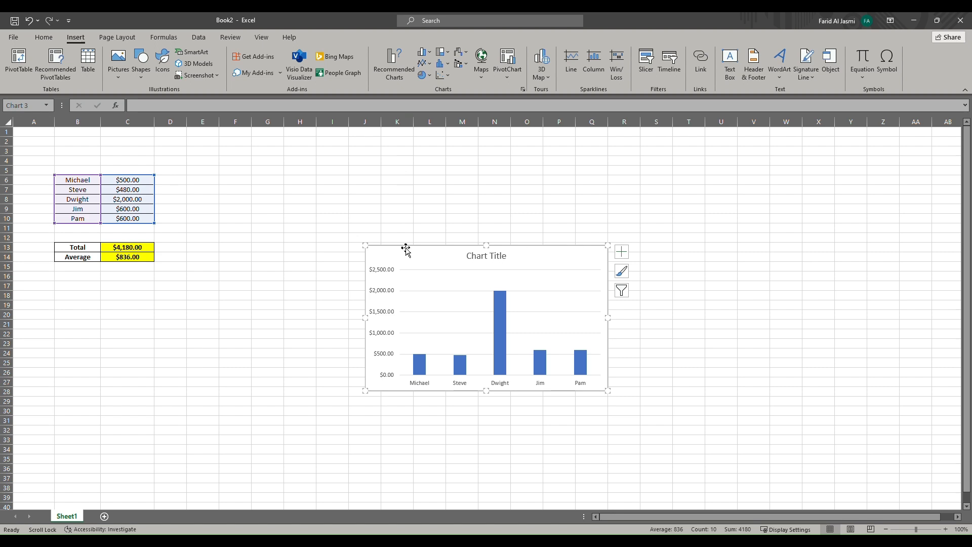
pyautogui.moveTo(399, 247); pyautogui.dragTo(327, 159)
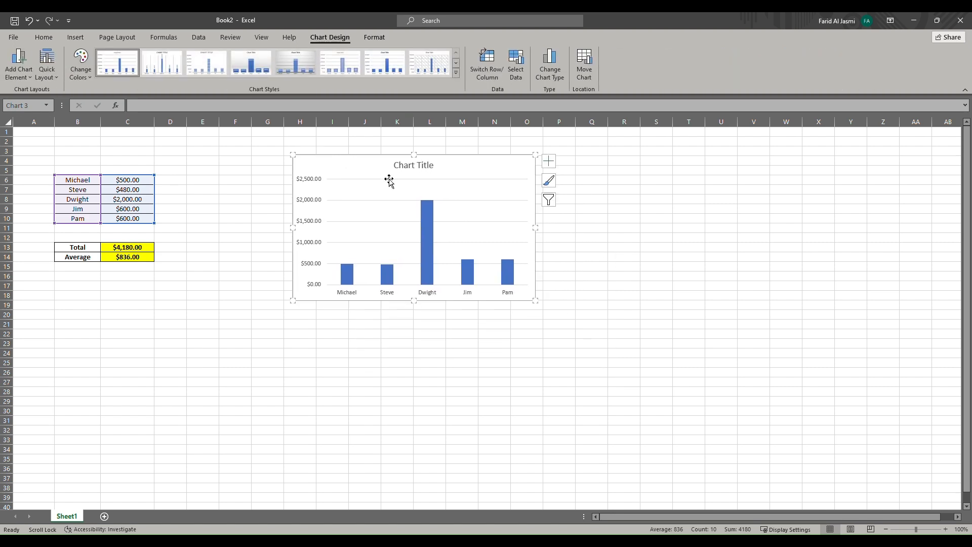
# - Replace the chart title with Sales by Employee
pyautogui.click(405, 167)
pyautogui.moveTo(397, 166); pyautogui.dragTo(486, 172)
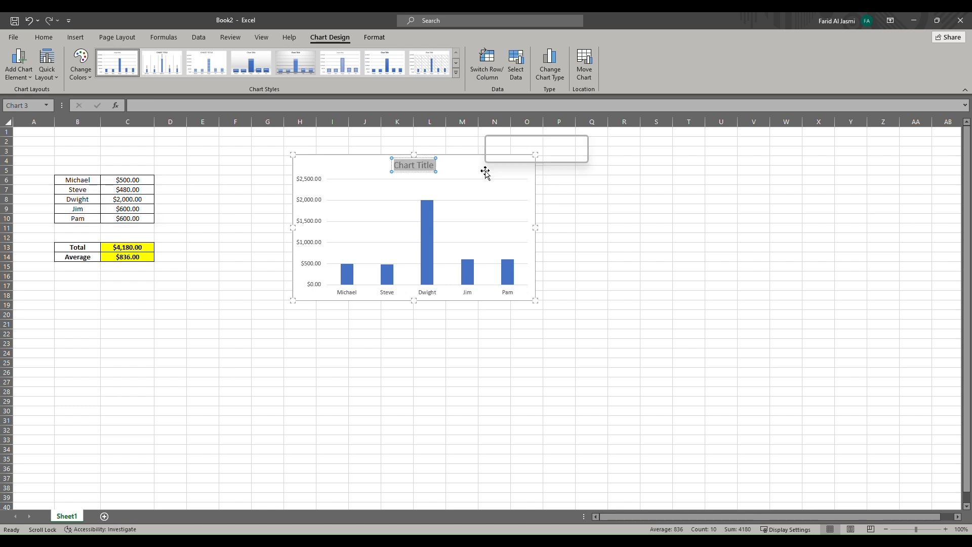
pyautogui.write('S')
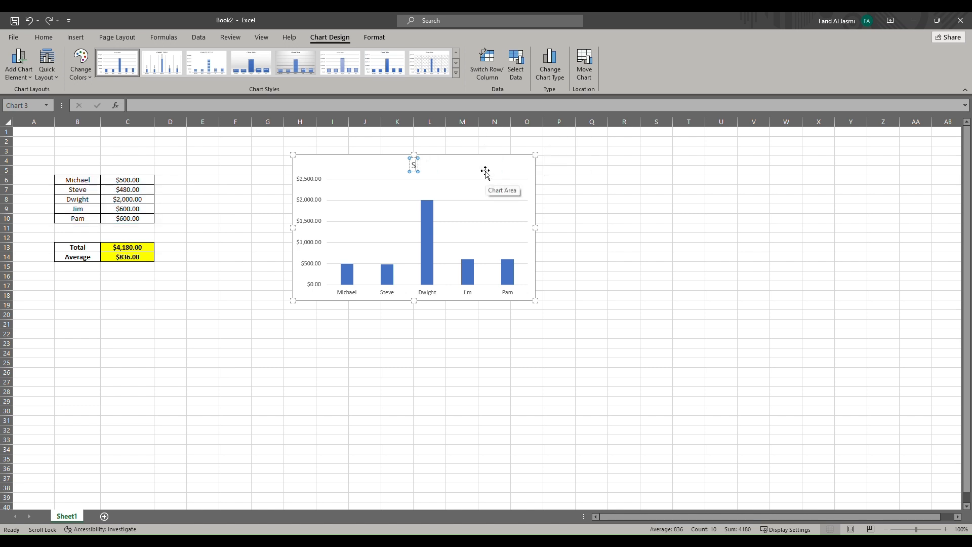
pyautogui.write('ales by Employee')
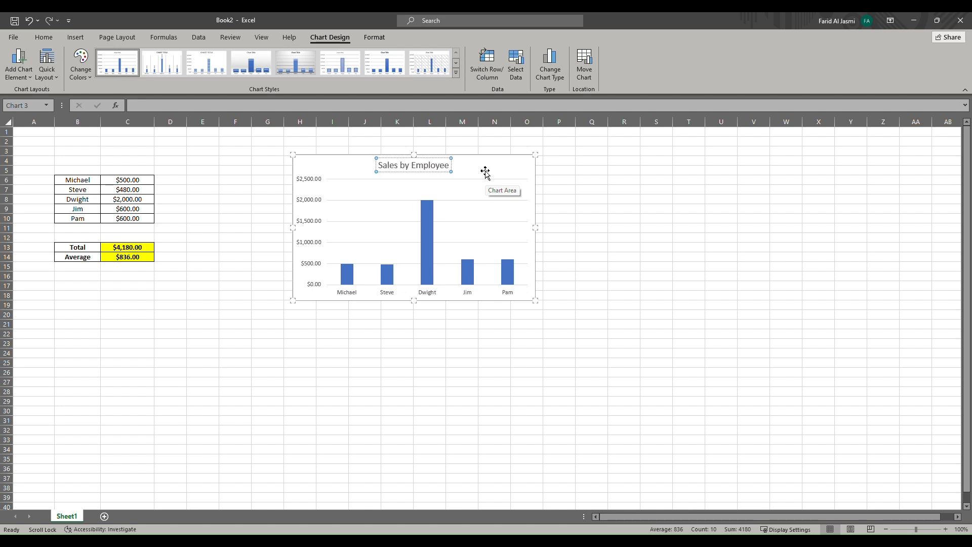
pyautogui.click(578, 305)
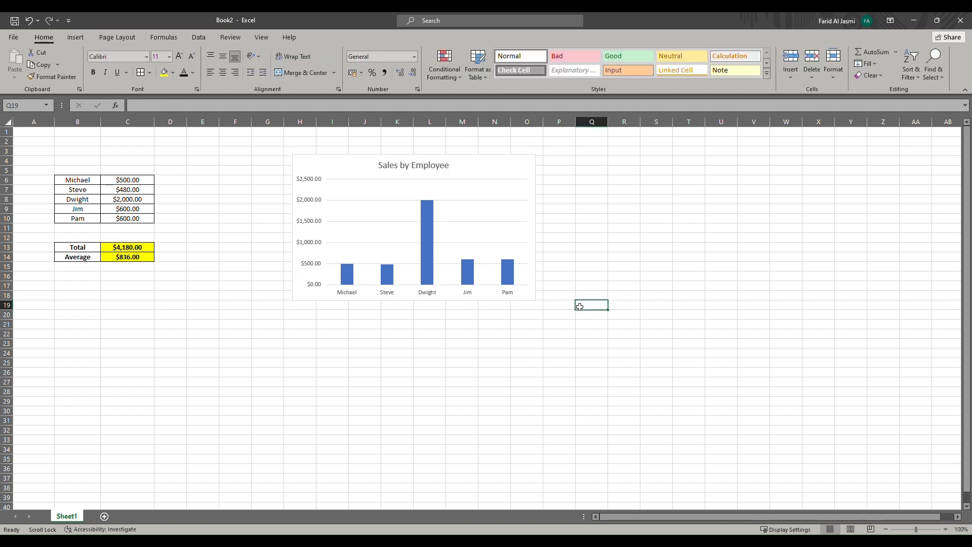
# - Apply chart Style 6, with wider semi-transparent columns, to the Sales by Employee chart
pyautogui.click(510, 231)
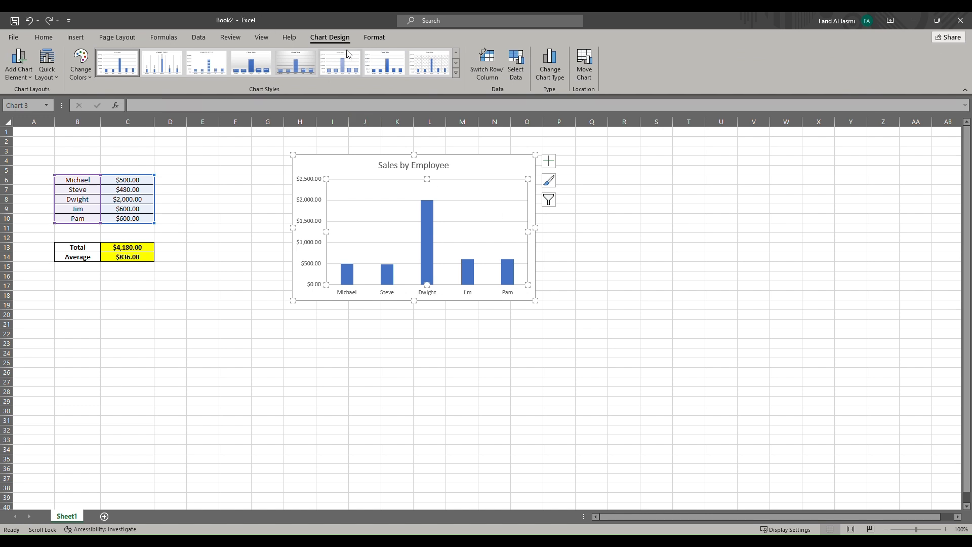
pyautogui.click(456, 73)
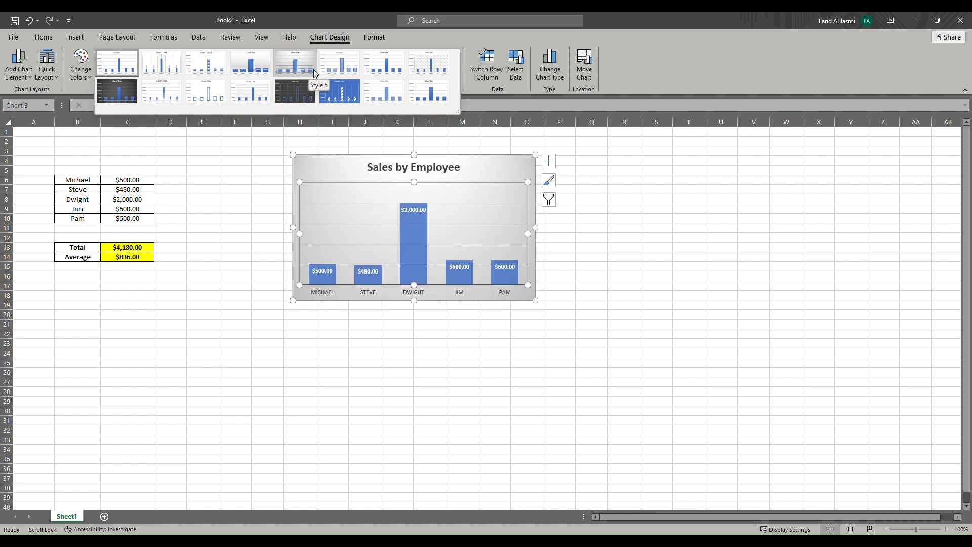
pyautogui.click(325, 73)
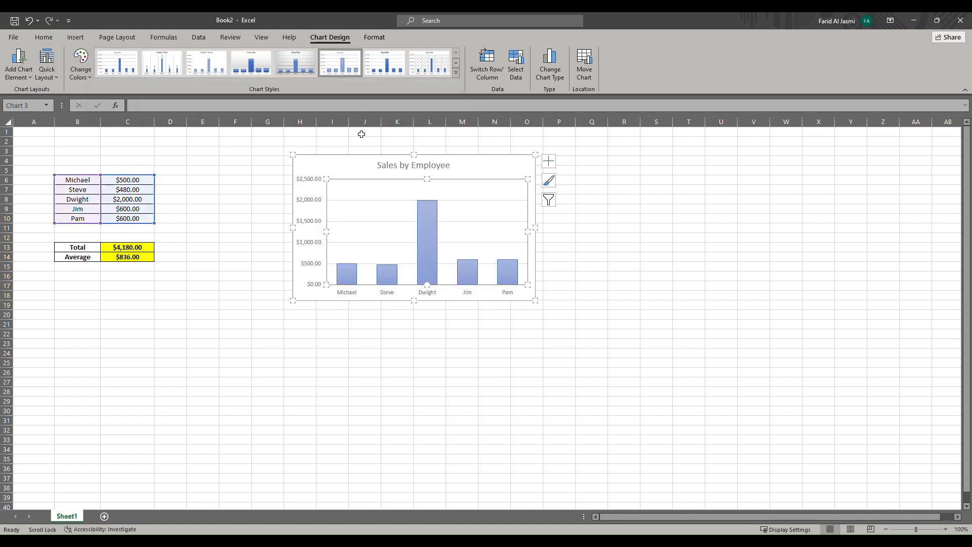
# - Delete the chart's horizontal gridlines and add data labels to the columns
pyautogui.click(383, 201)
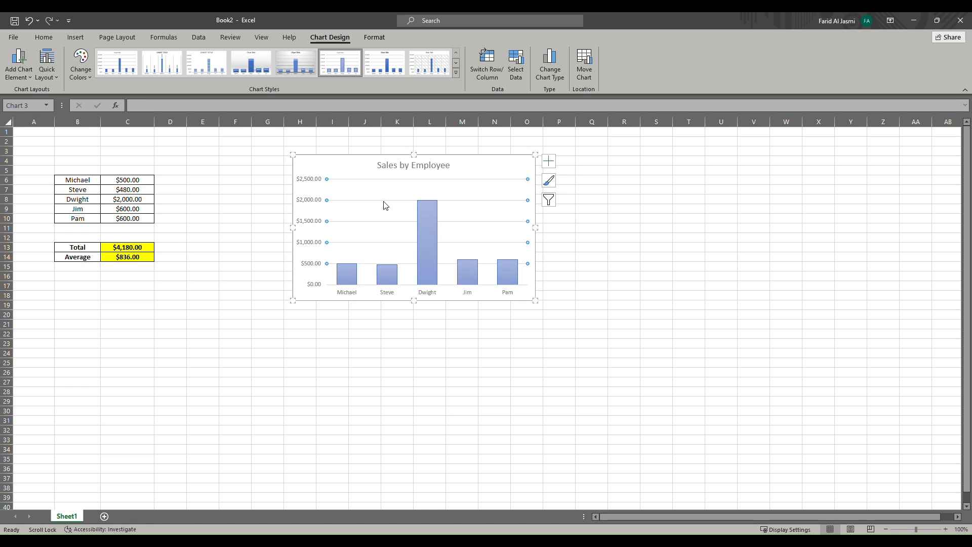
pyautogui.click(383, 202)
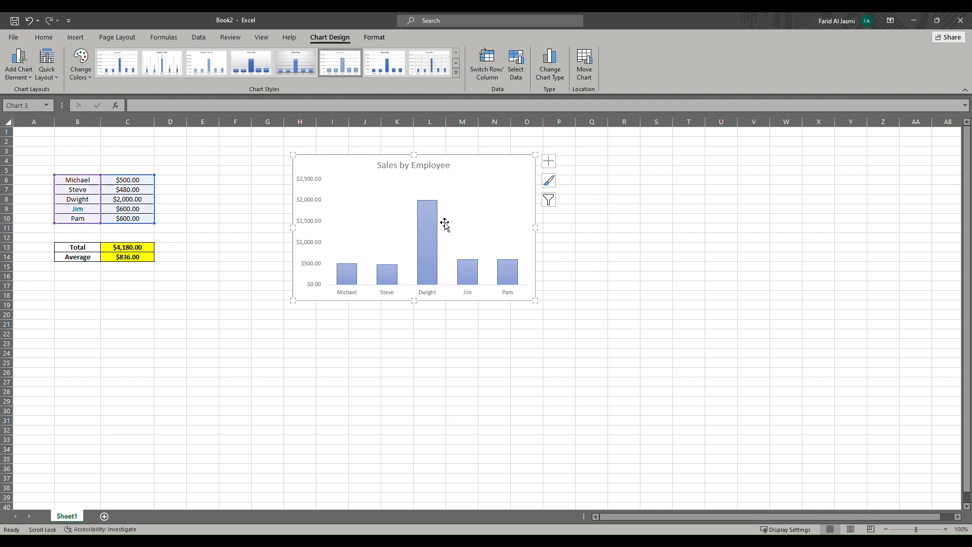
pyautogui.rightClick(428, 220)
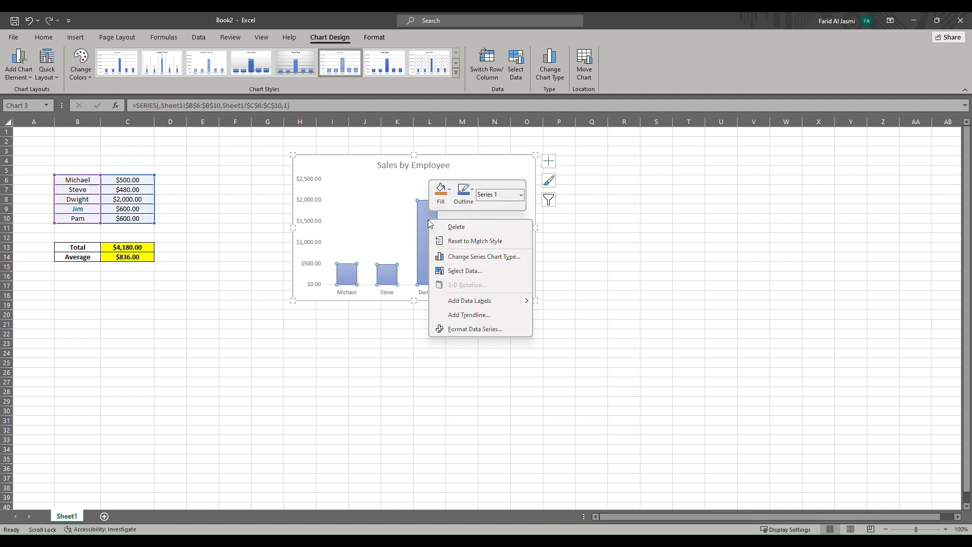
pyautogui.click(470, 300)
pyautogui.click(594, 327)
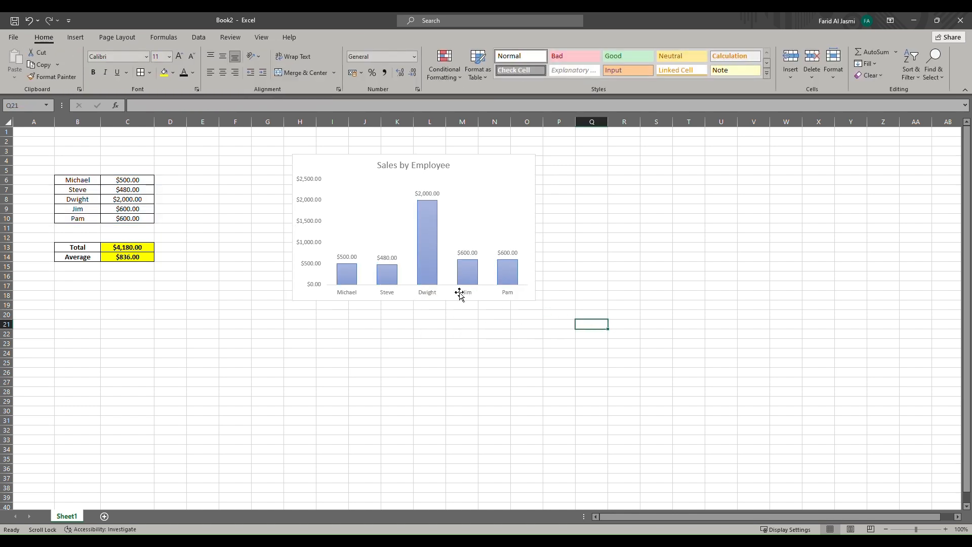
# - Make the column data labels bold and move the chart closer to the list, starting at about cell G3
pyautogui.click(383, 259)
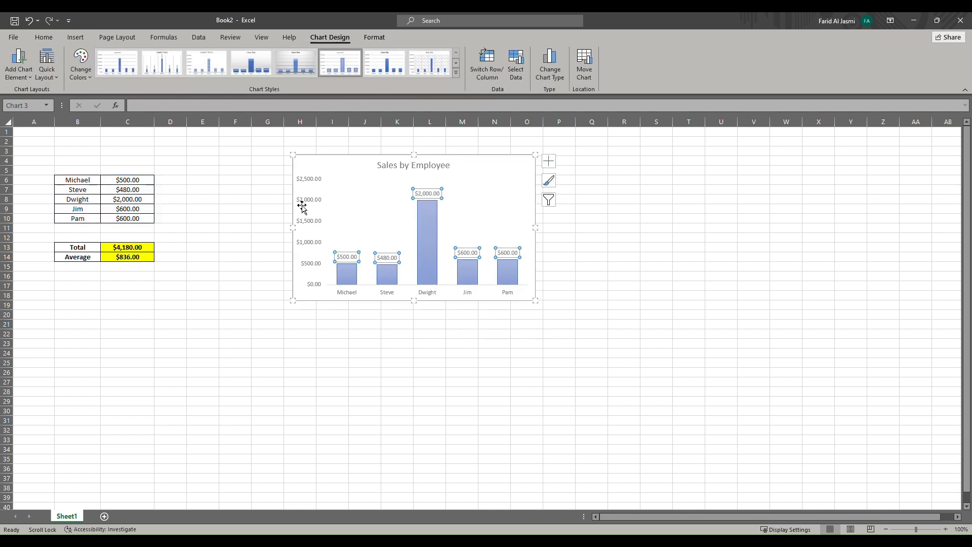
pyautogui.click(36, 39)
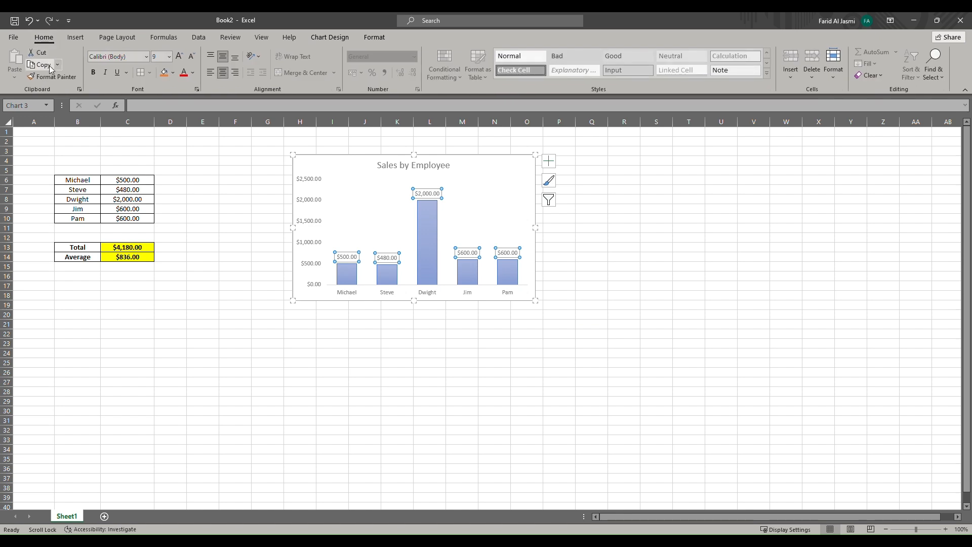
pyautogui.click(92, 73)
pyautogui.click(208, 180)
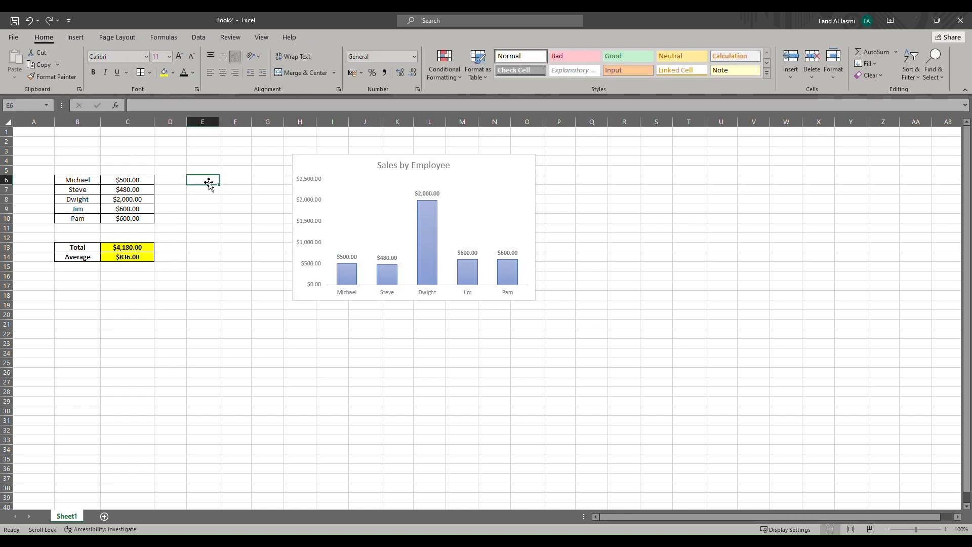
pyautogui.moveTo(298, 299); pyautogui.dragTo(263, 289)
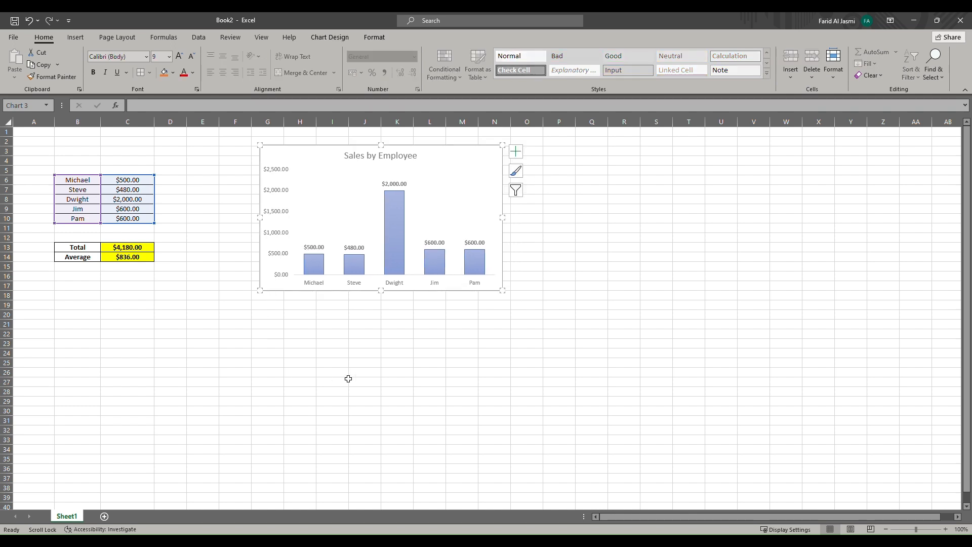
pyautogui.click(403, 316)
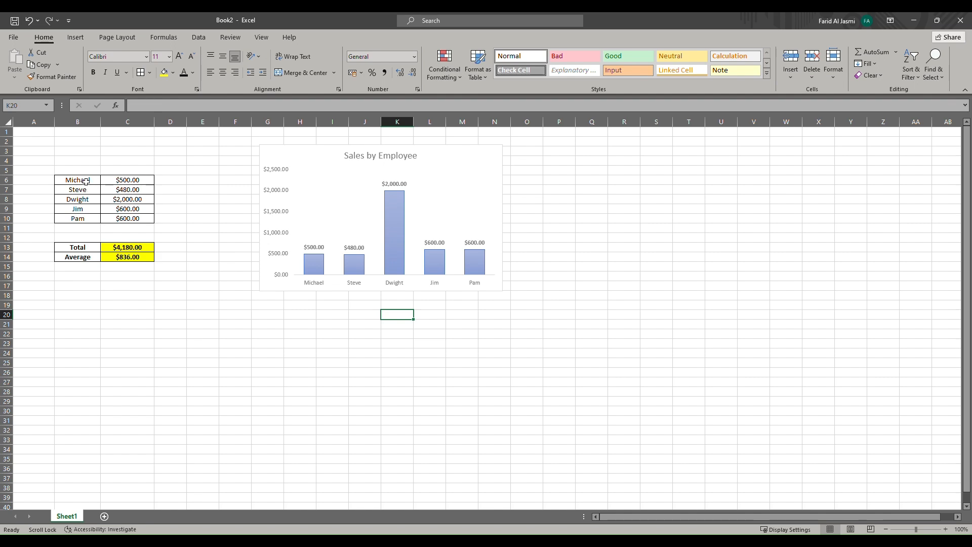
# - Select the employee names and amounts in B6:C10 as the source data for a second chart
pyautogui.moveTo(85, 181); pyautogui.dragTo(134, 218)
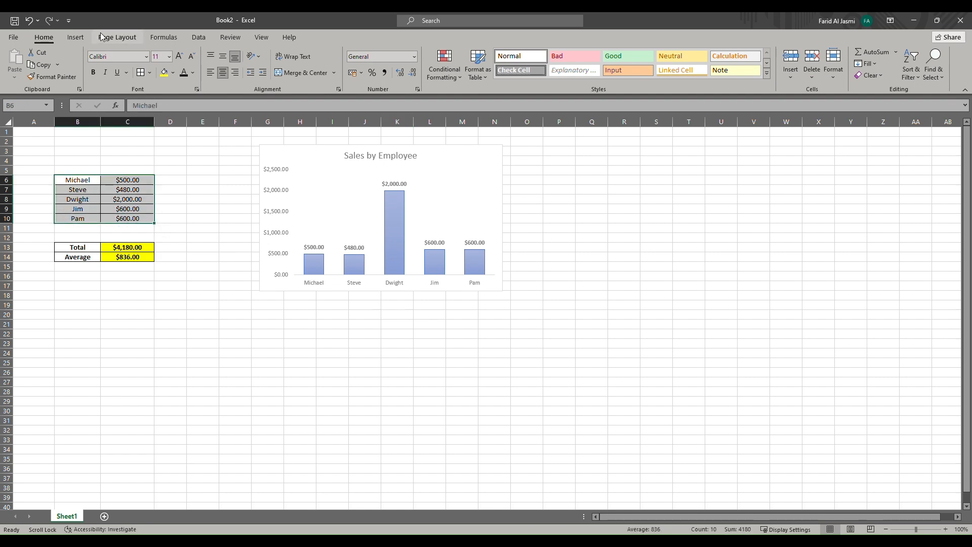
pyautogui.click(75, 37)
pyautogui.click(388, 76)
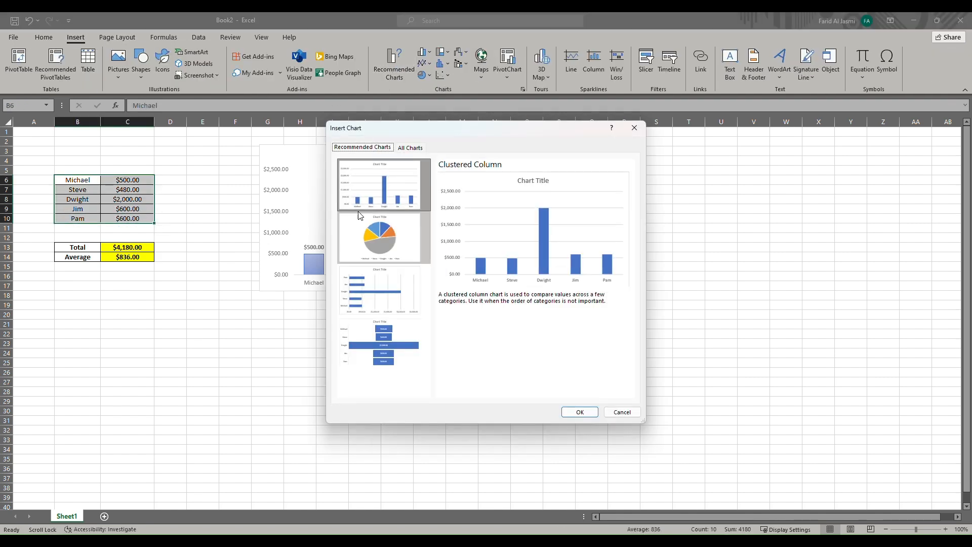
pyautogui.click(358, 216)
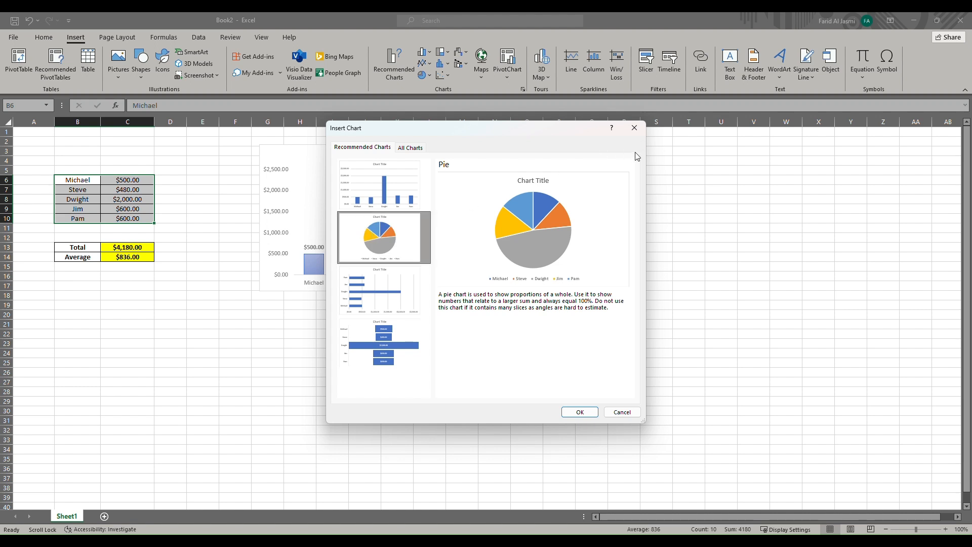
pyautogui.click(633, 128)
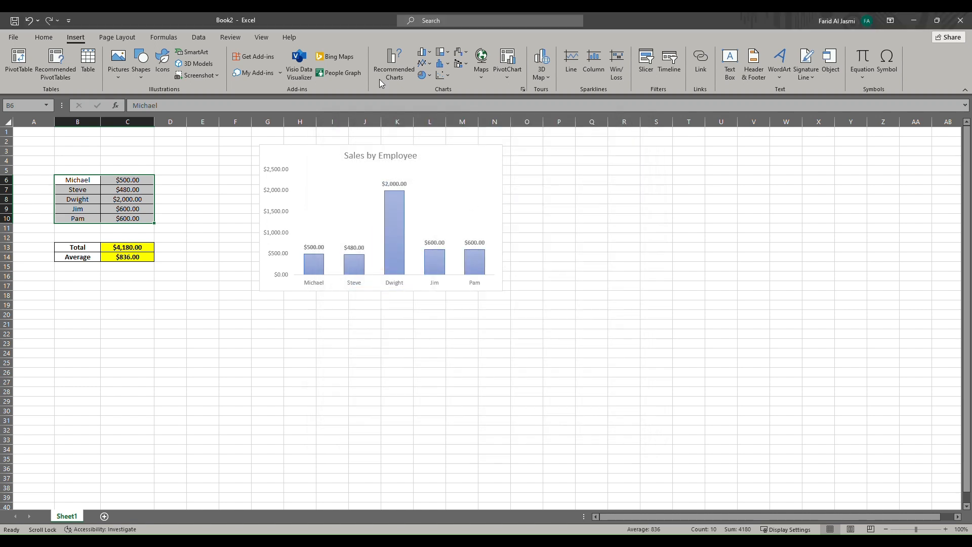
# - Insert a 2-D pie chart of the selected data and move it below the column chart, starting at about cell F20
pyautogui.click(430, 76)
pyautogui.click(425, 113)
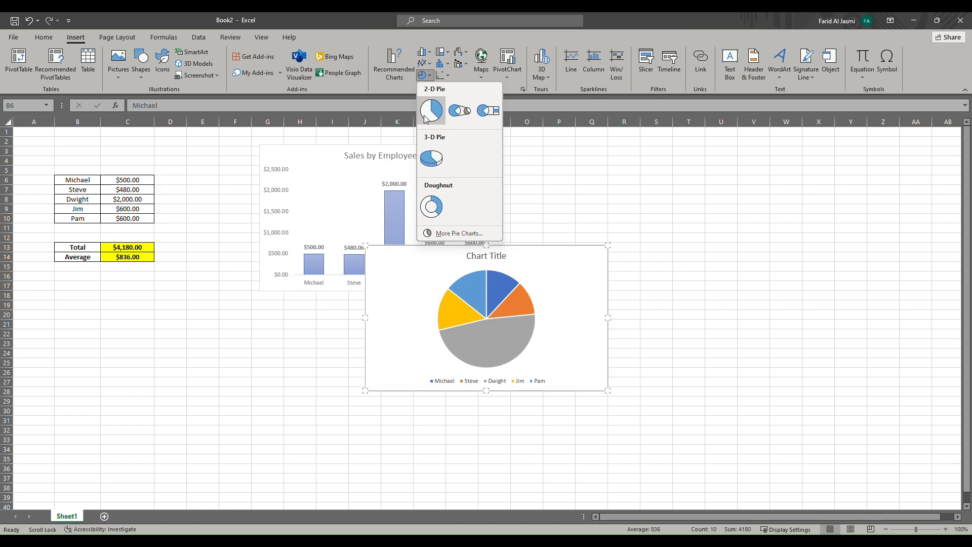
pyautogui.moveTo(403, 259); pyautogui.dragTo(282, 325)
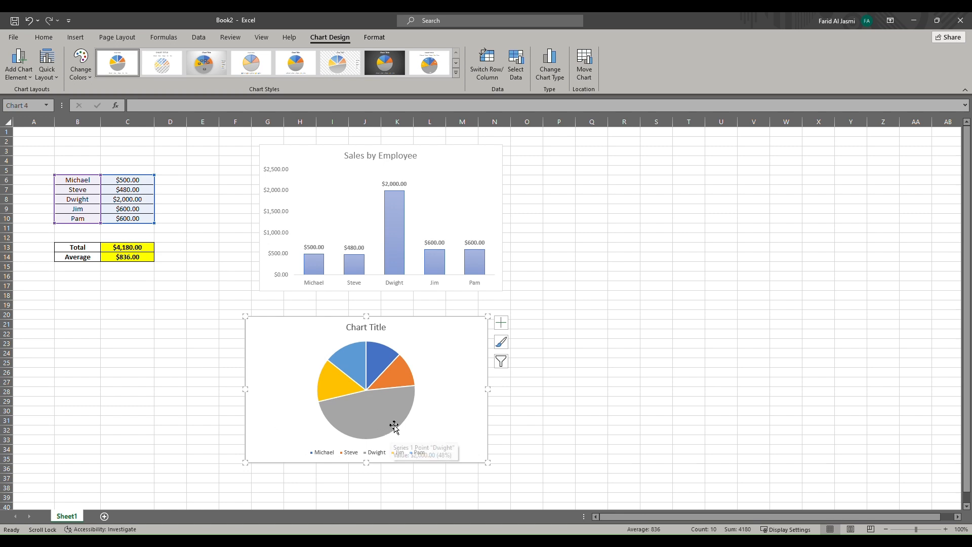
# - Add data labels to the slices of the pie chart
pyautogui.click(401, 404)
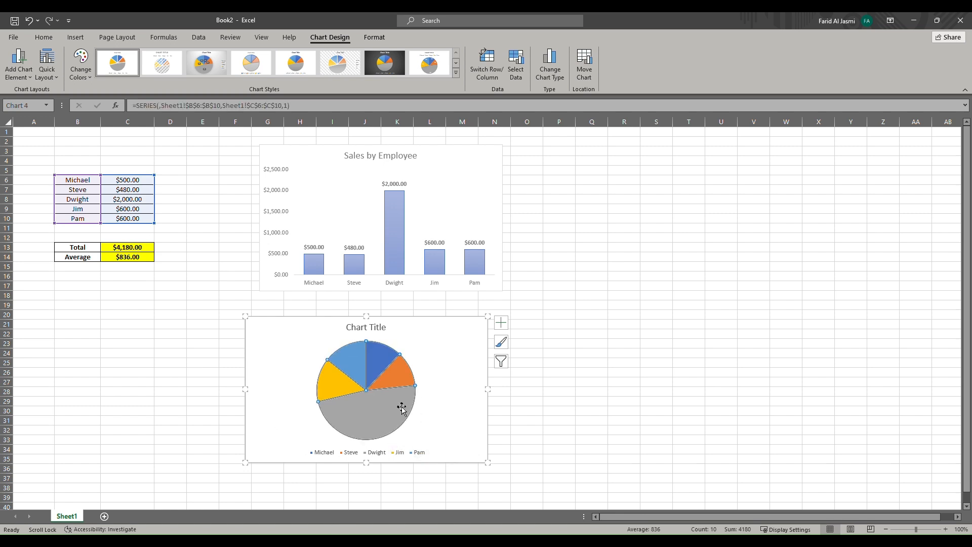
pyautogui.rightClick(403, 410)
pyautogui.click(430, 488)
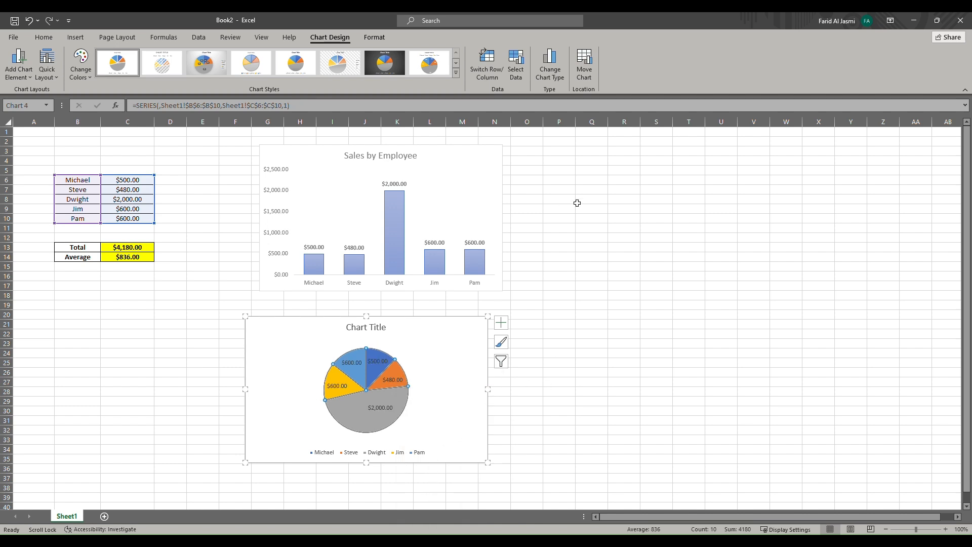
# - Apply chart Style 4, with lighter semi-transparent slices, to the pie chart
pyautogui.click(560, 227)
pyautogui.click(290, 344)
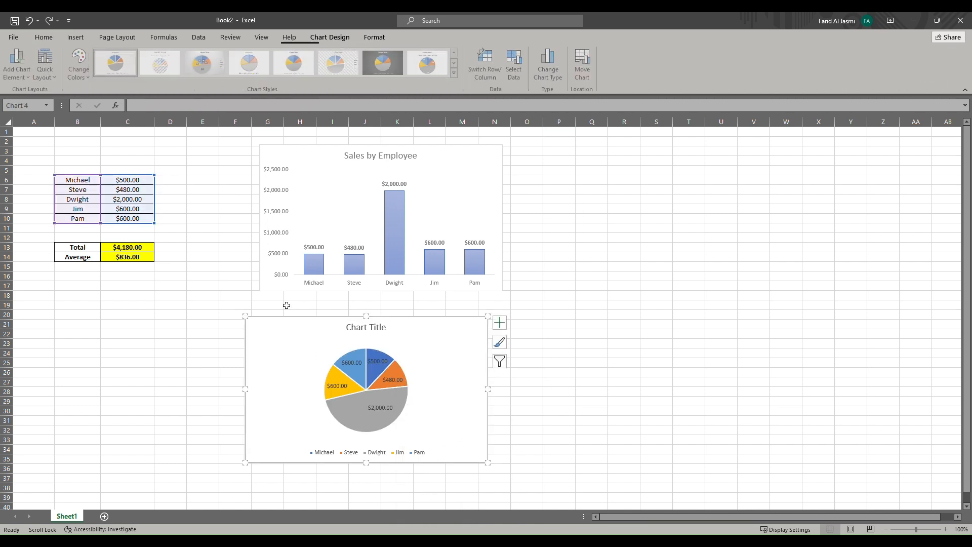
pyautogui.click(455, 72)
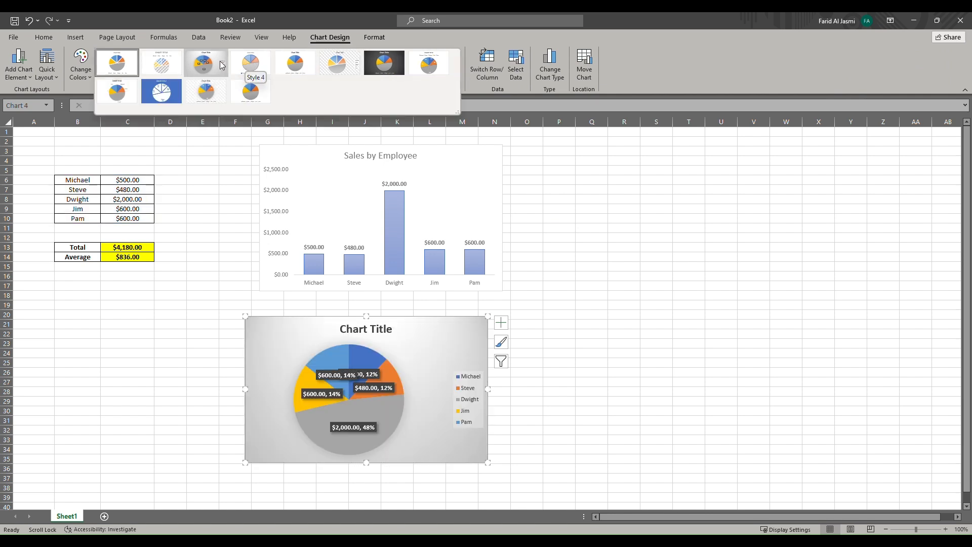
pyautogui.click(252, 66)
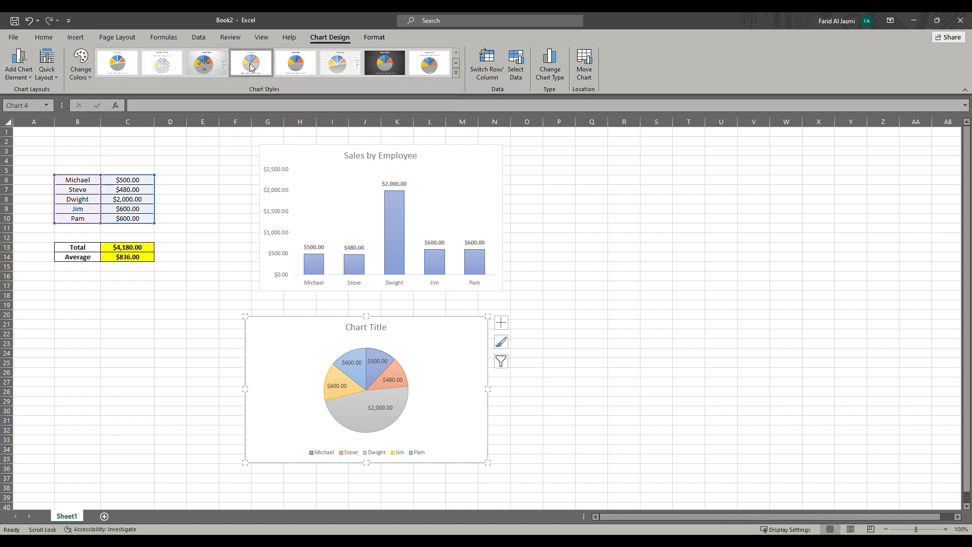
# - Replace the pie chart's title with Sales by Employee
pyautogui.click(351, 328)
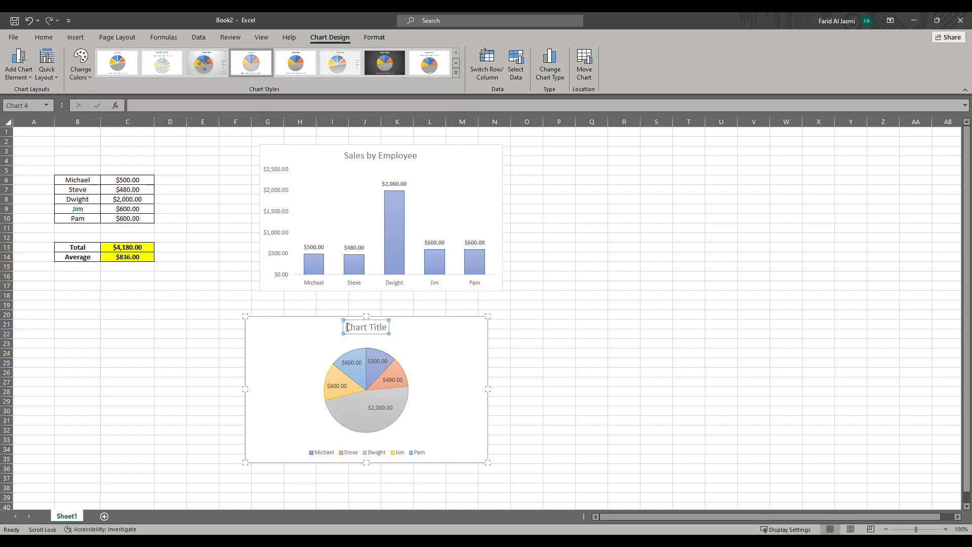
pyautogui.write('Sale')
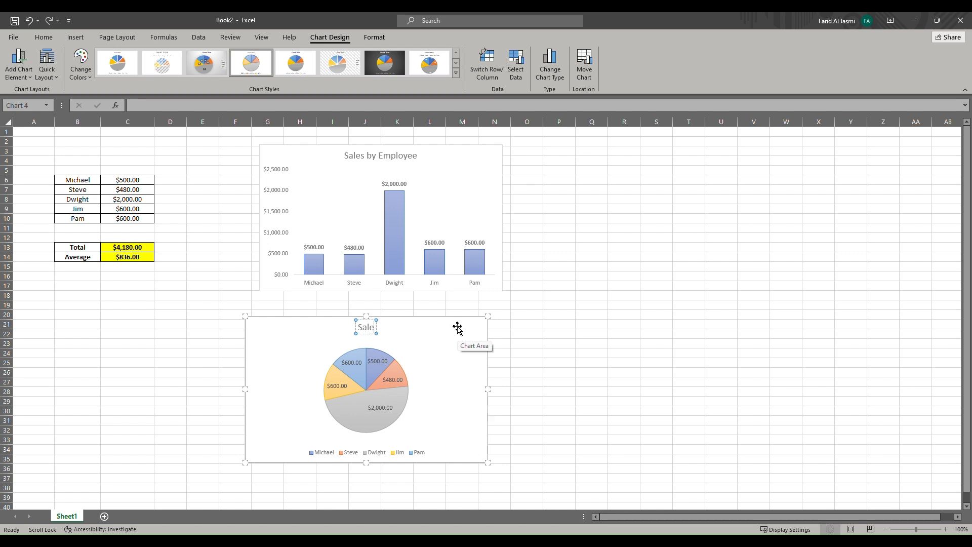
pyautogui.write('s by Emplo')
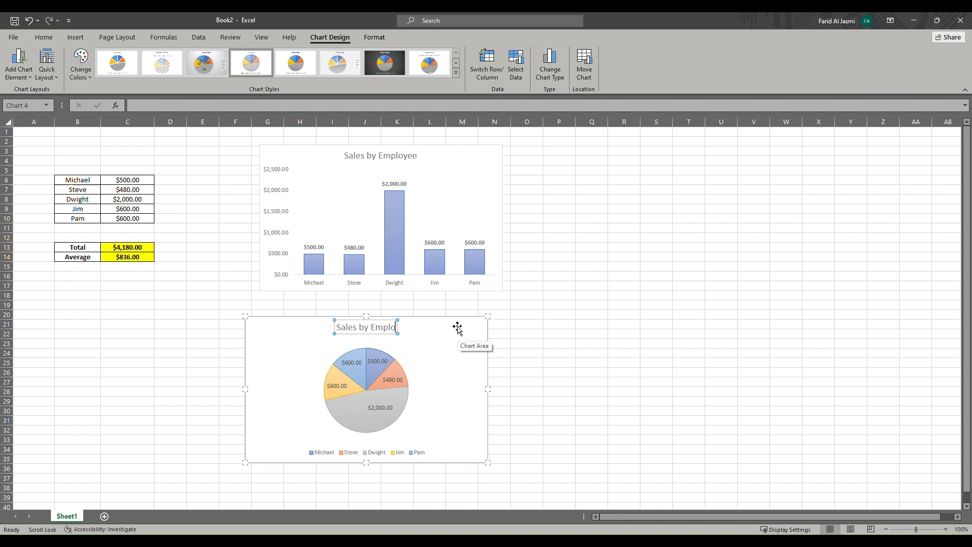
pyautogui.write('yee')
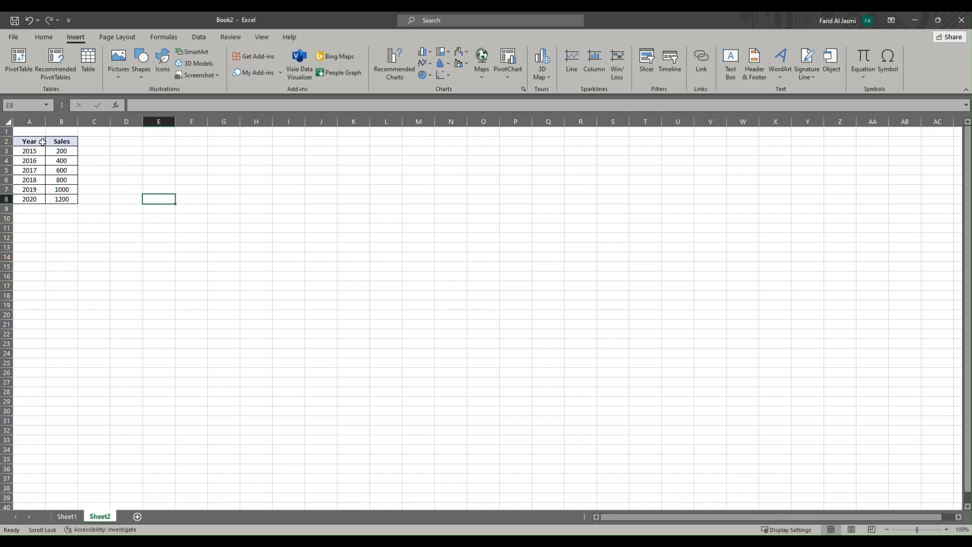
# - Insert the recommended line chart for the Year and Sales table in A2:B8 on Sheet2
pyautogui.moveTo(37, 144); pyautogui.dragTo(62, 199)
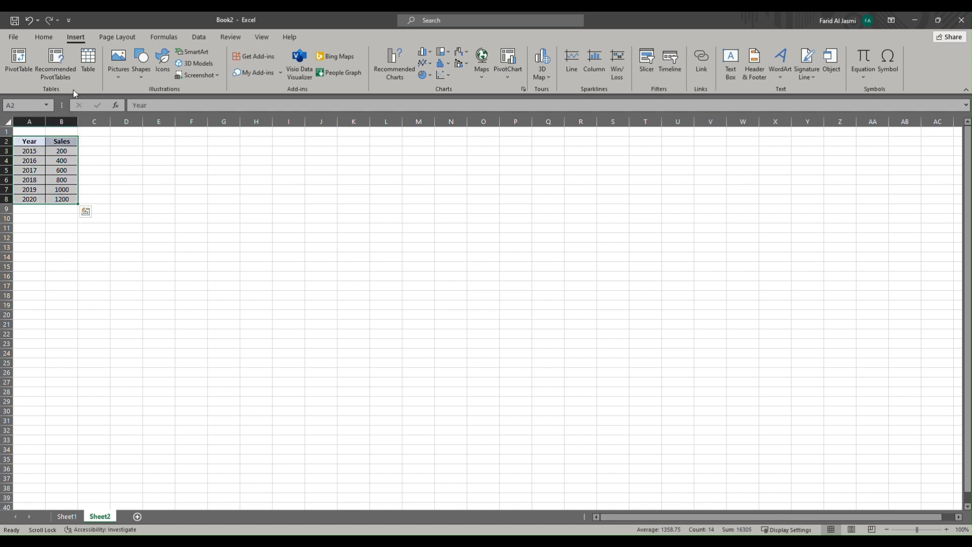
pyautogui.click(380, 63)
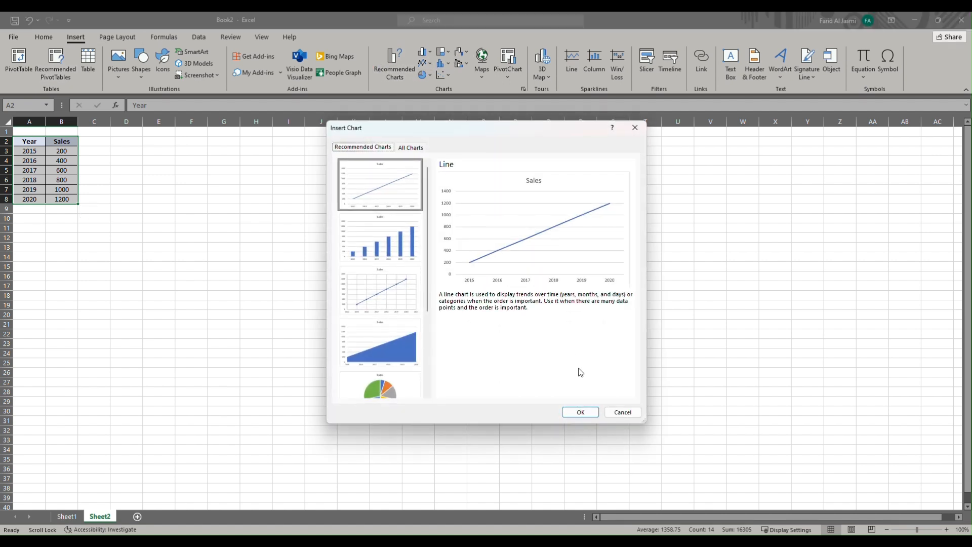
pyautogui.click(580, 411)
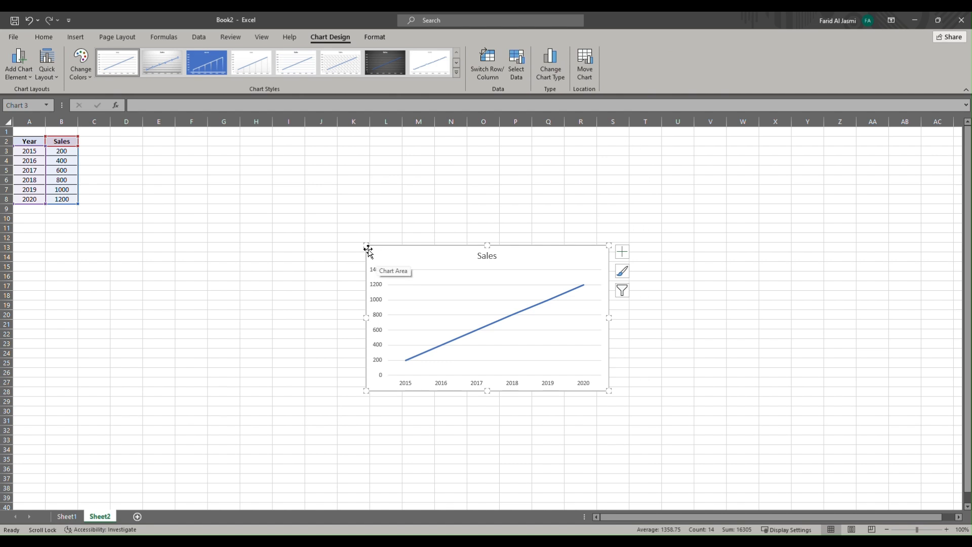
# - Move and enlarge the line chart to span about F5 to O23, and apply the style with drop lines and a shaded plot area
pyautogui.moveTo(366, 245); pyautogui.dragTo(224, 165)
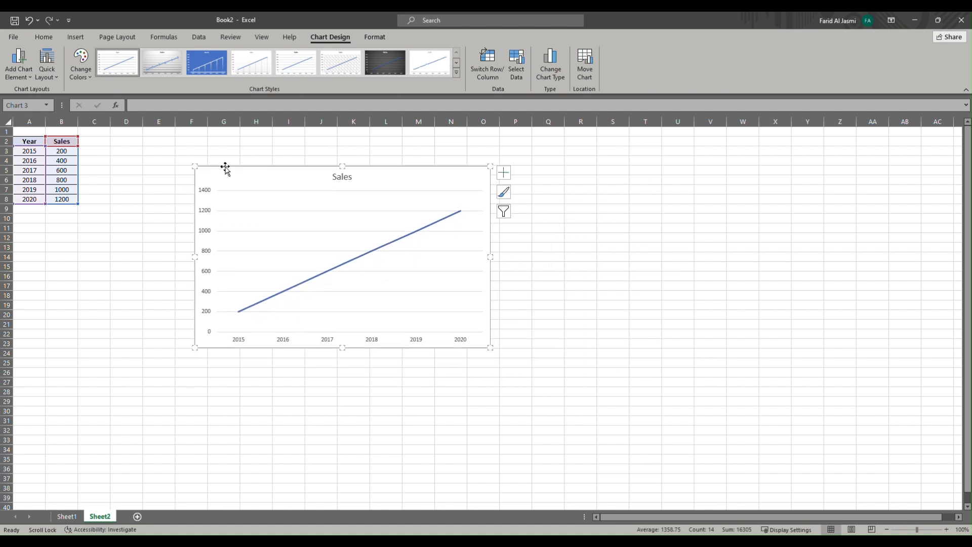
pyautogui.click(262, 65)
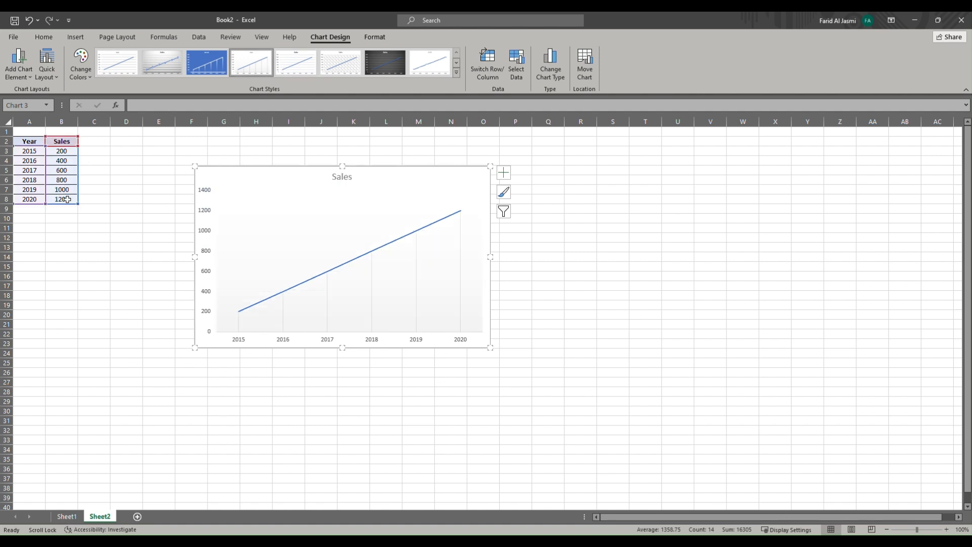
# - Set the 2019 sales in B7 to 1400 and the 2020 sales in B8 to 2200
pyautogui.click(58, 190)
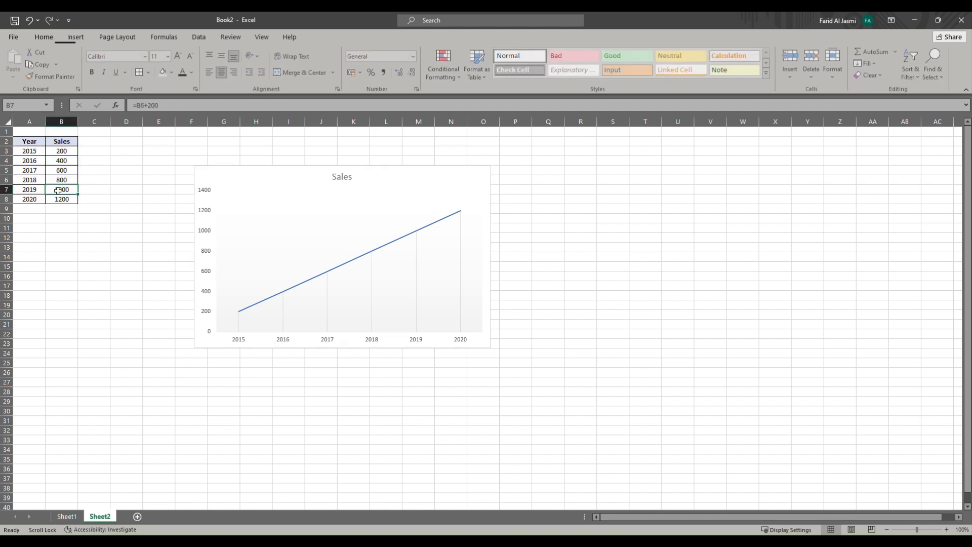
pyautogui.write('1400')
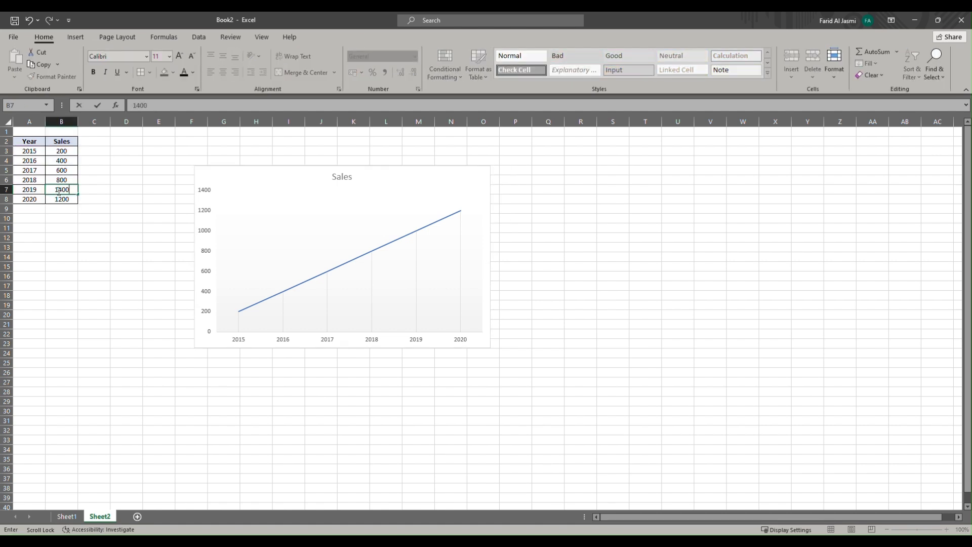
pyautogui.press('Return')
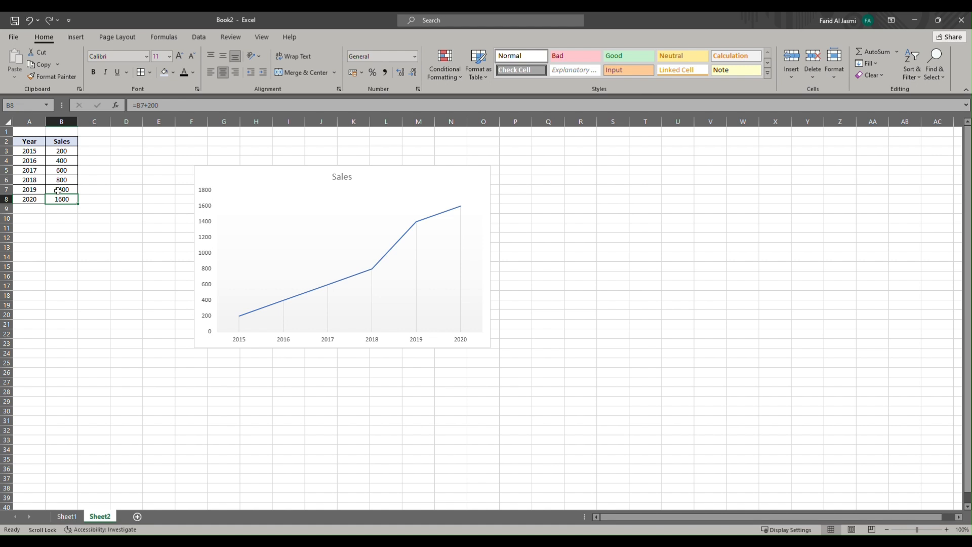
pyautogui.write('22000')
pyautogui.press('BackSpace')
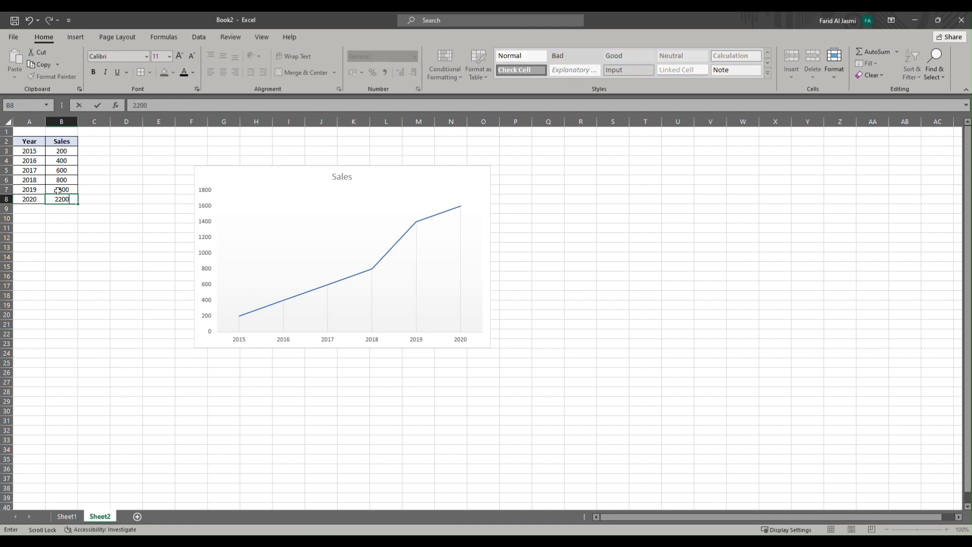
pyautogui.press('Return')
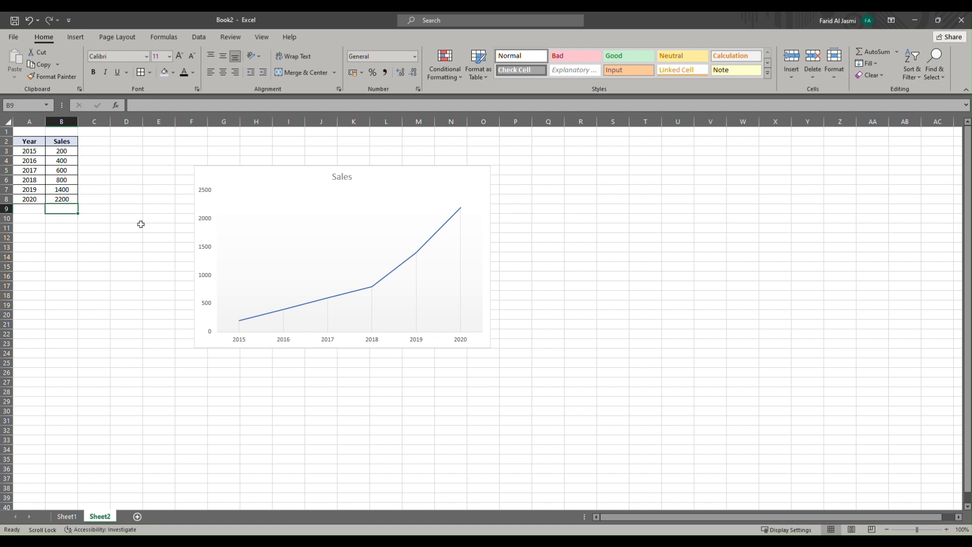